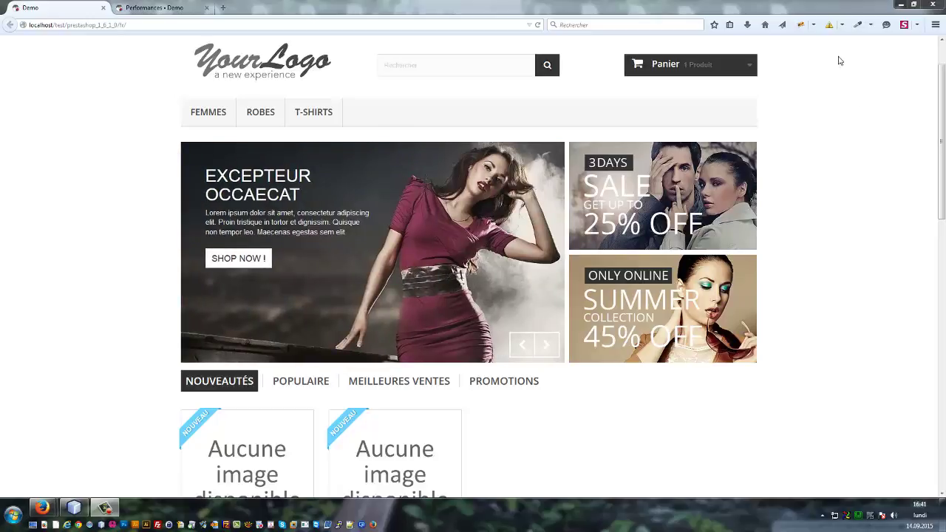
Step: Open Firebug's network monitor for the shop's home page and check the options of the Réseau panel
{"action": "mouse_move", "coordinate": [823, 34]}
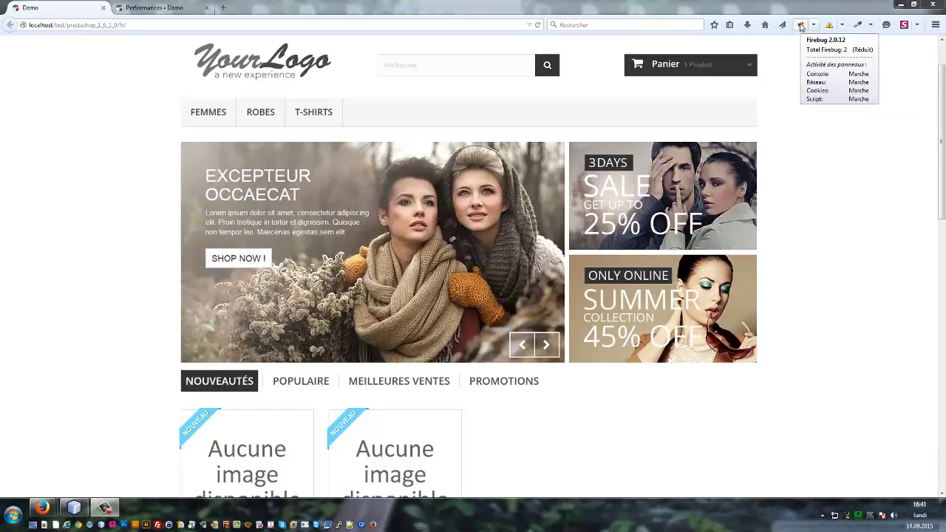
{"action": "left_click", "coordinate": [801, 26]}
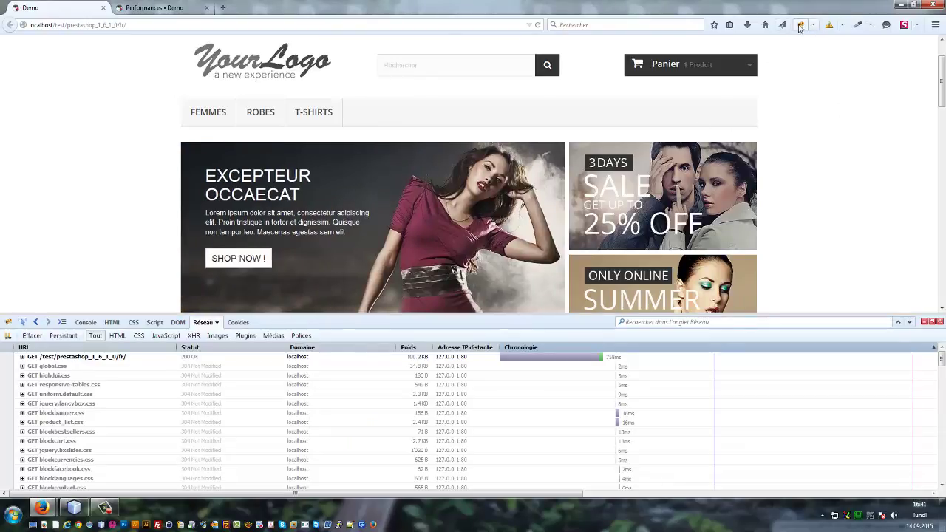
{"action": "mouse_move", "coordinate": [807, 27]}
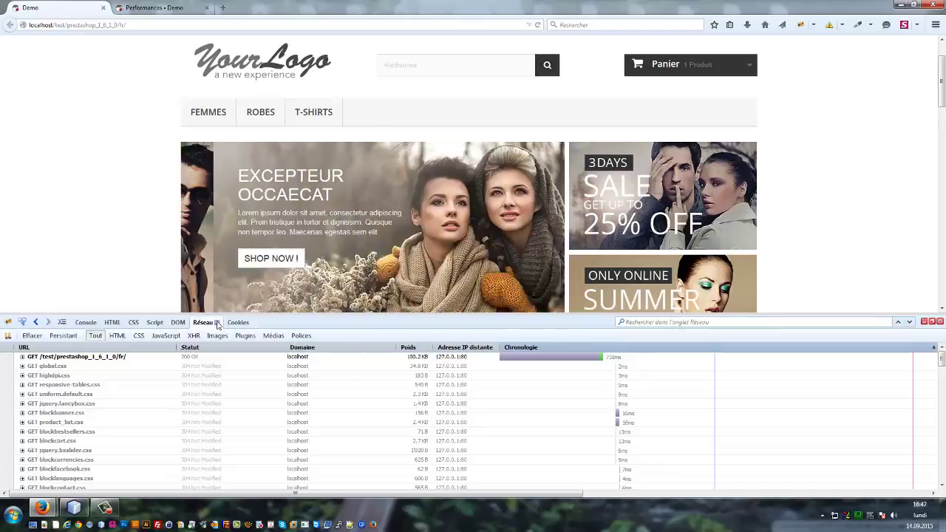
{"action": "left_click", "coordinate": [218, 323]}
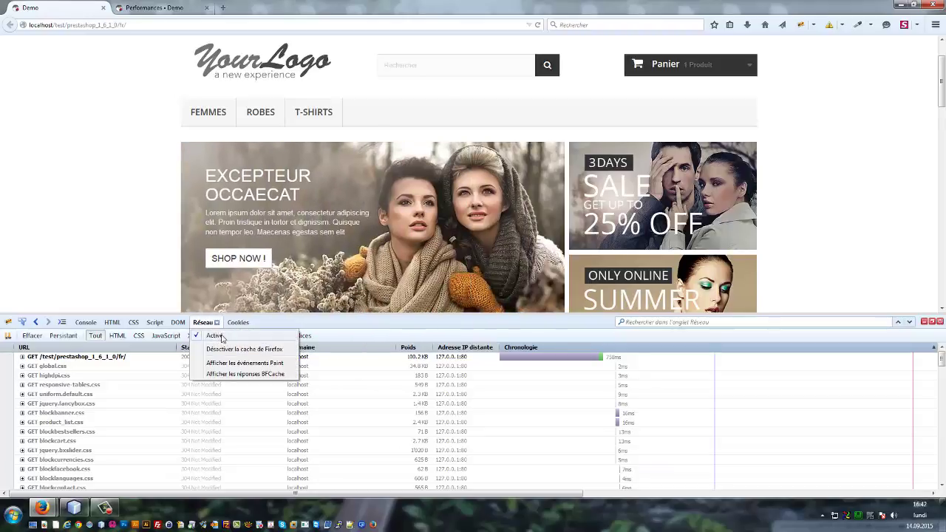
{"action": "left_click", "coordinate": [131, 271]}
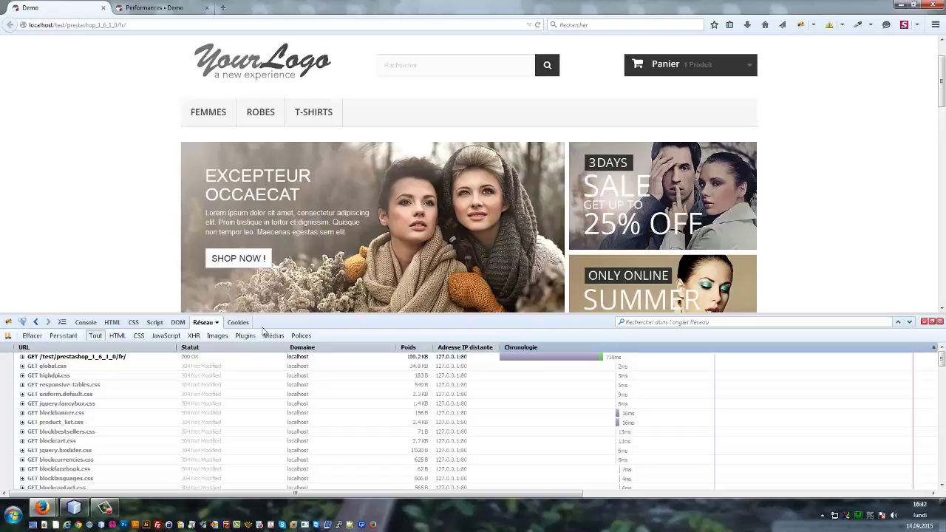
{"action": "left_click", "coordinate": [218, 325]}
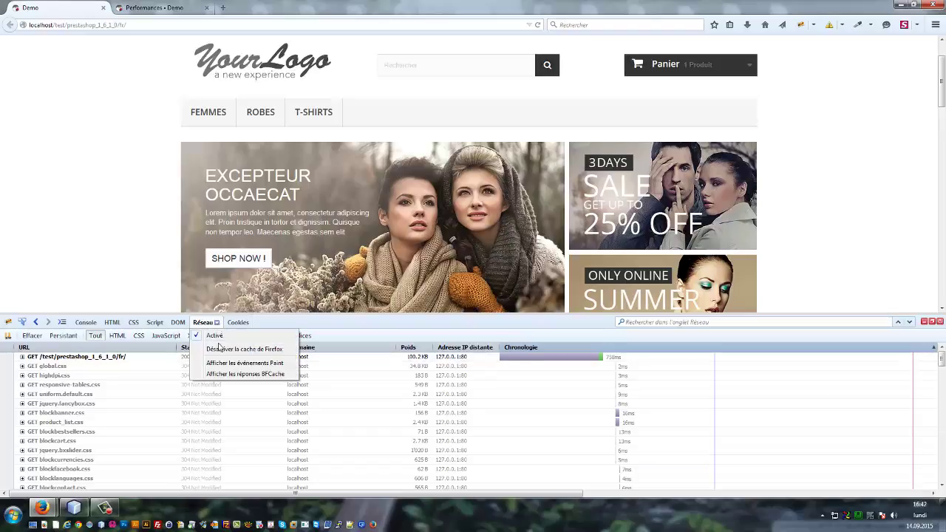
{"action": "left_click", "coordinate": [148, 275]}
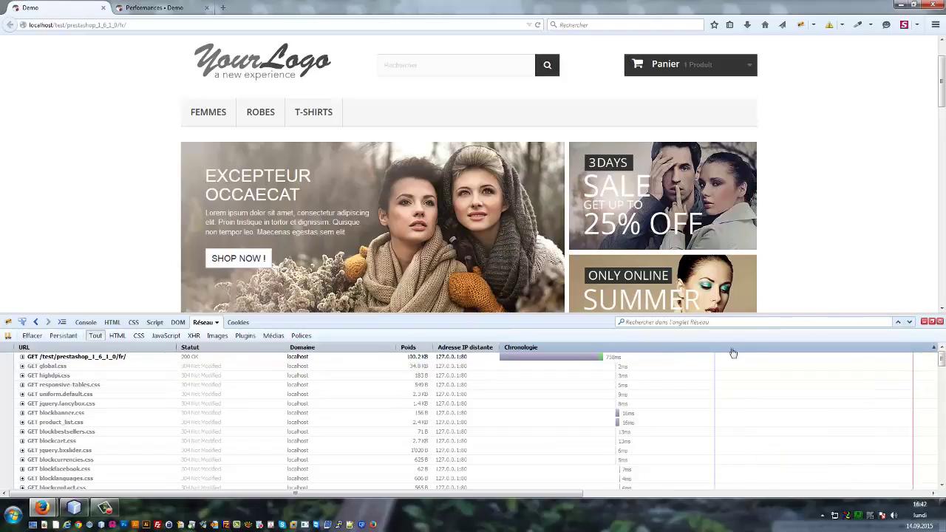
Step: Examine the size and the response headers of the home page's main GET request, then collapse its details
{"action": "mouse_move", "coordinate": [425, 367]}
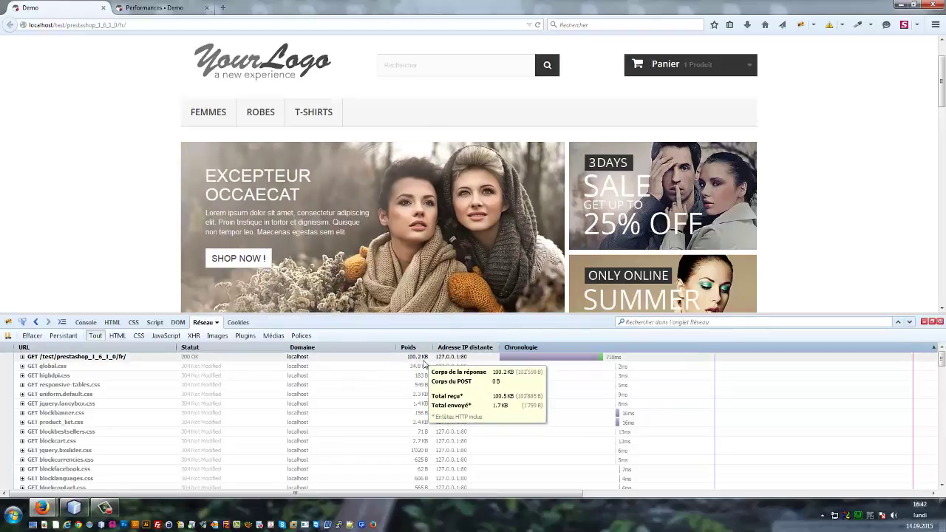
{"action": "mouse_move", "coordinate": [521, 378]}
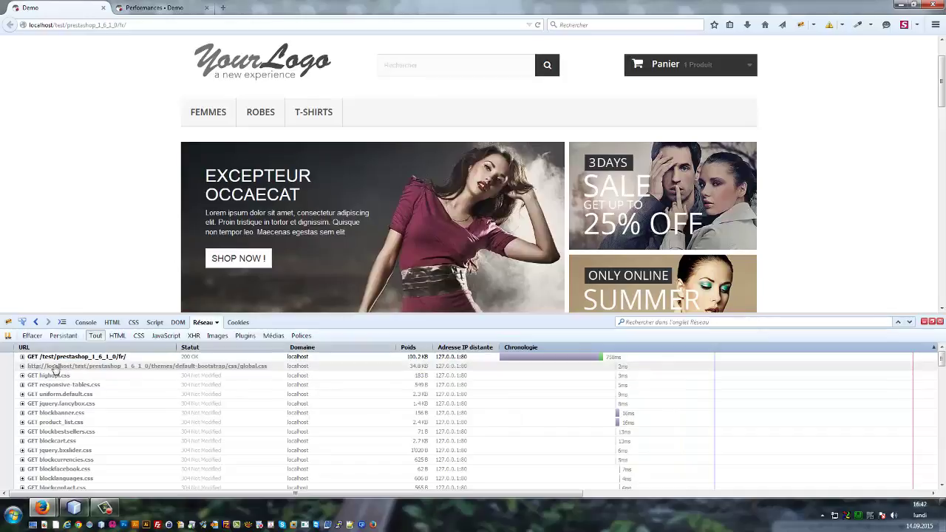
{"action": "left_click", "coordinate": [22, 357]}
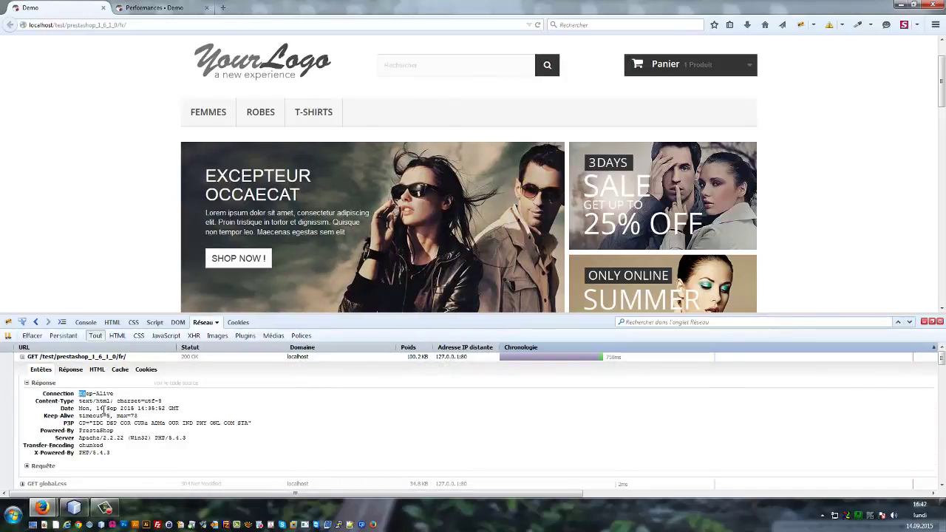
{"action": "left_click_drag", "start_coordinate": [103, 409], "coordinate": [146, 452]}
{"action": "left_click", "coordinate": [145, 452]}
{"action": "left_click", "coordinate": [28, 383]}
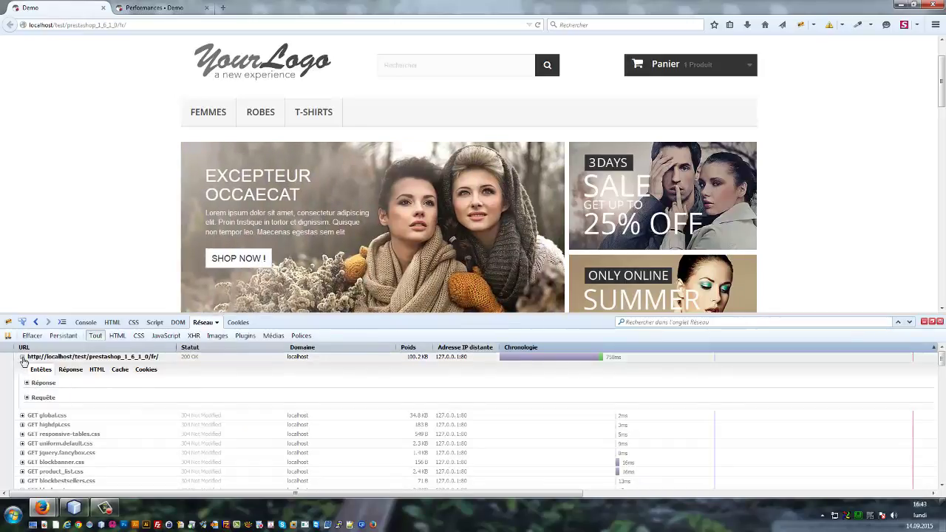
{"action": "left_click", "coordinate": [23, 359]}
Step: Look through the list of network requests and examine the timing breakdown of the main page request
{"action": "scroll", "coordinate": [533, 414], "scroll_direction": "down", "scroll_amount": 5}
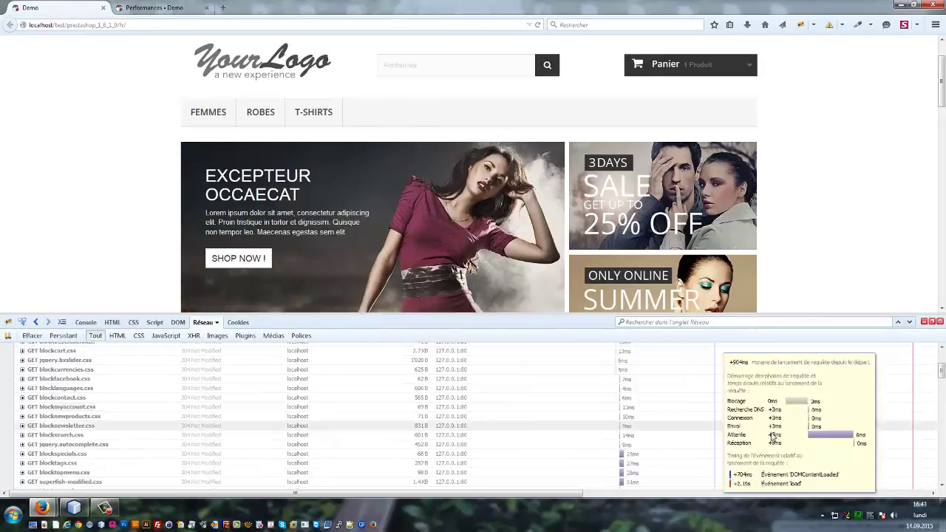
{"action": "scroll", "coordinate": [739, 422], "scroll_direction": "down", "scroll_amount": 10}
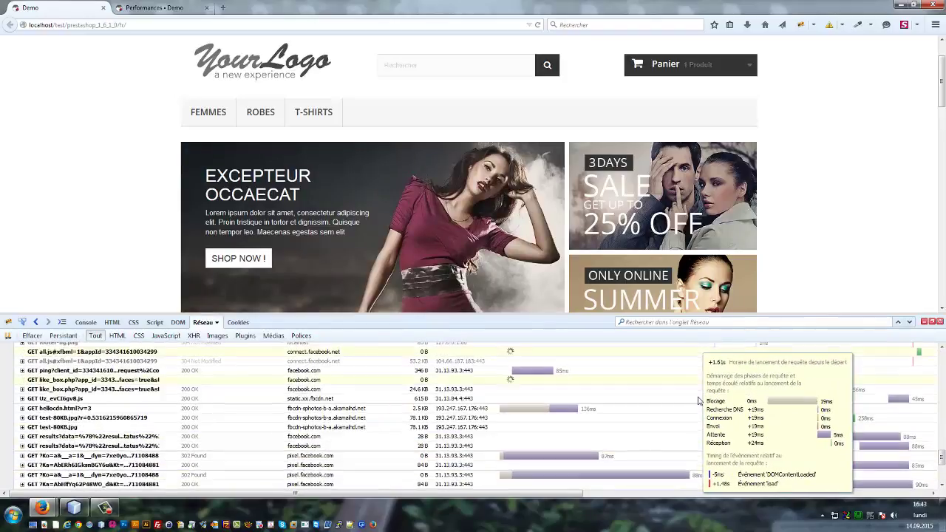
{"action": "scroll", "coordinate": [669, 410], "scroll_direction": "up", "scroll_amount": 5}
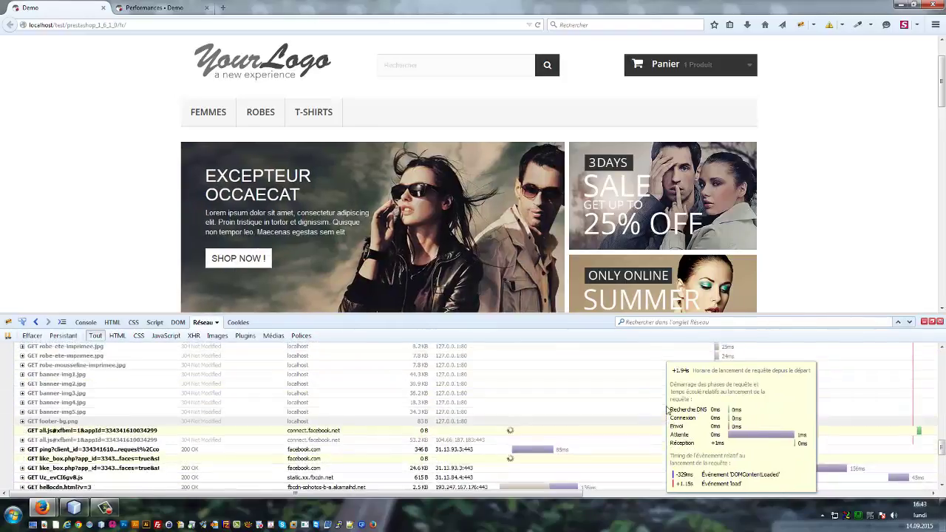
{"action": "scroll", "coordinate": [671, 407], "scroll_direction": "up", "scroll_amount": 5}
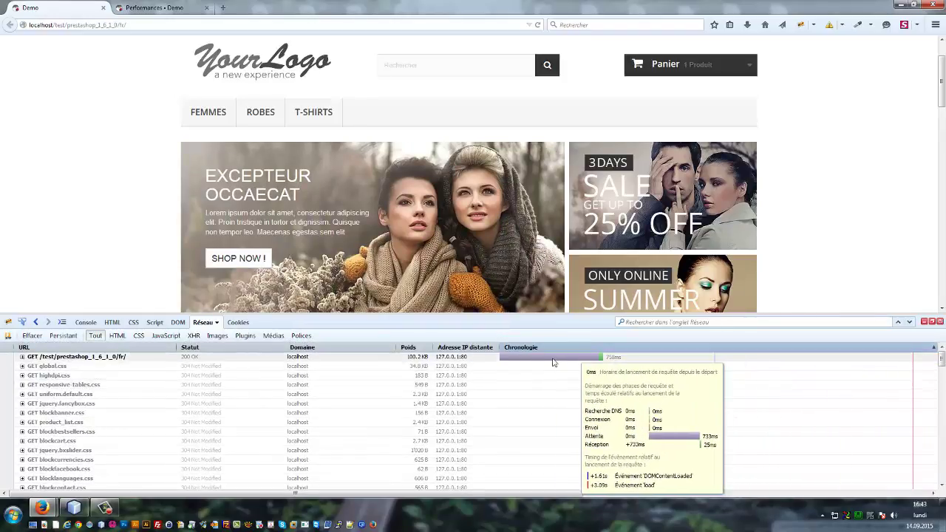
{"action": "mouse_move", "coordinate": [527, 361]}
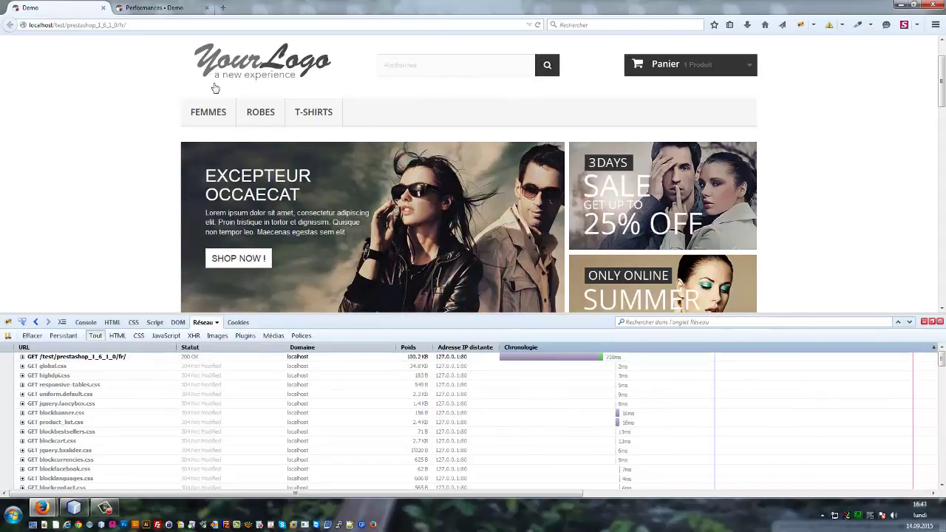
Step: Hide Firebug in the back office and open the Performances settings at the CCC section's Optimisation Apache option
{"action": "left_click", "coordinate": [179, 7]}
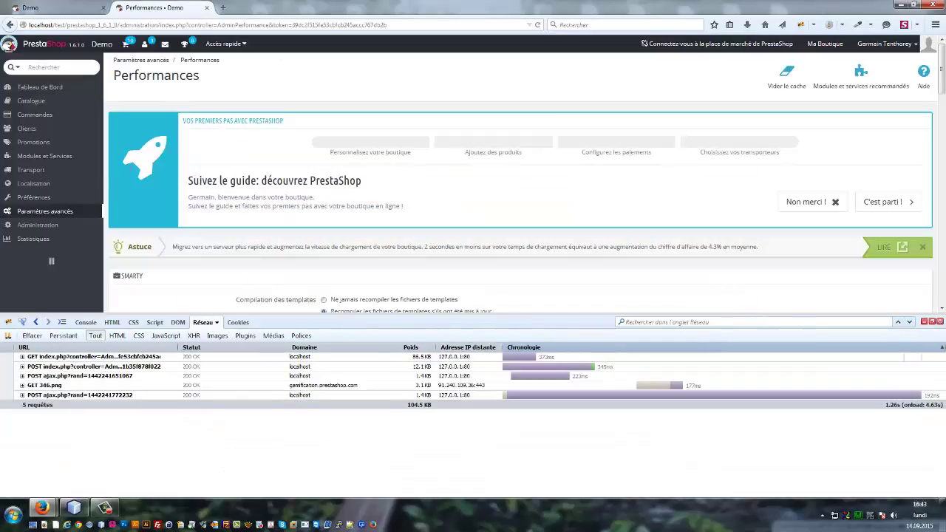
{"action": "left_click", "coordinate": [924, 322]}
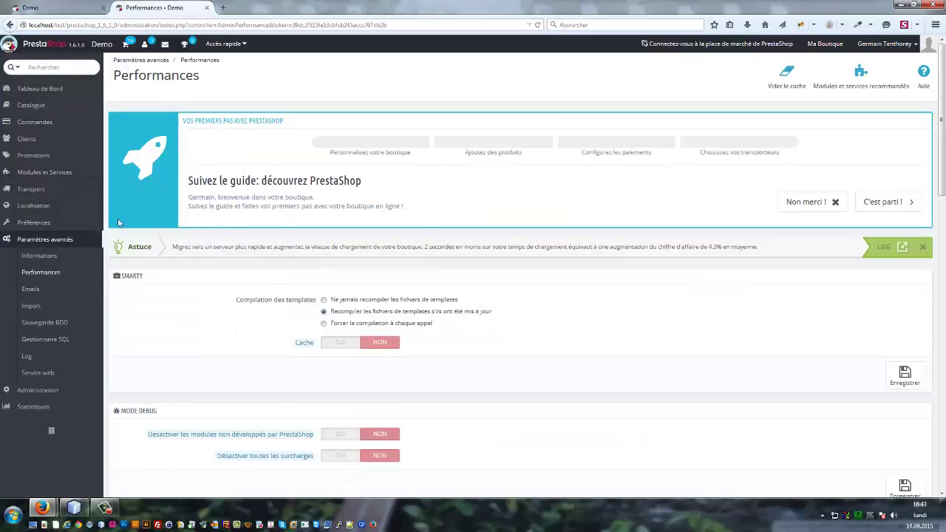
{"action": "left_click", "coordinate": [52, 272]}
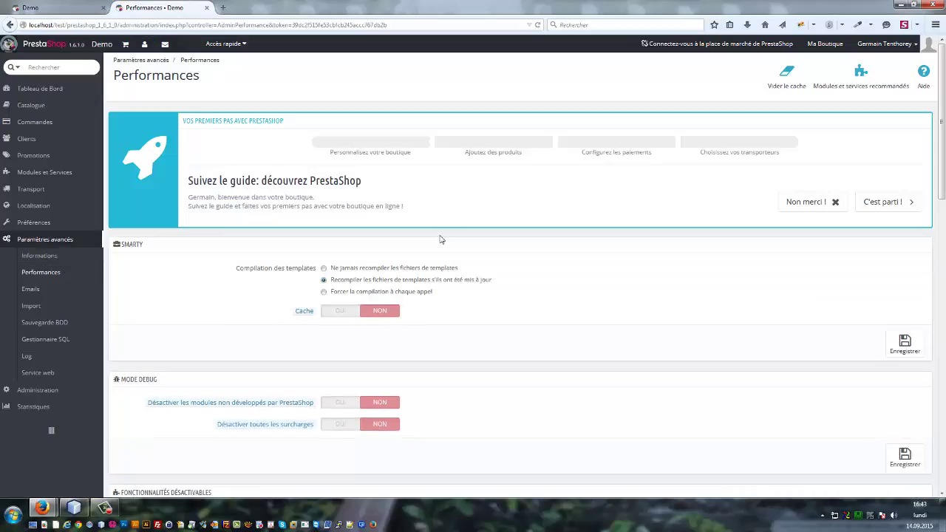
{"action": "scroll", "coordinate": [505, 219], "scroll_direction": "down", "scroll_amount": 3}
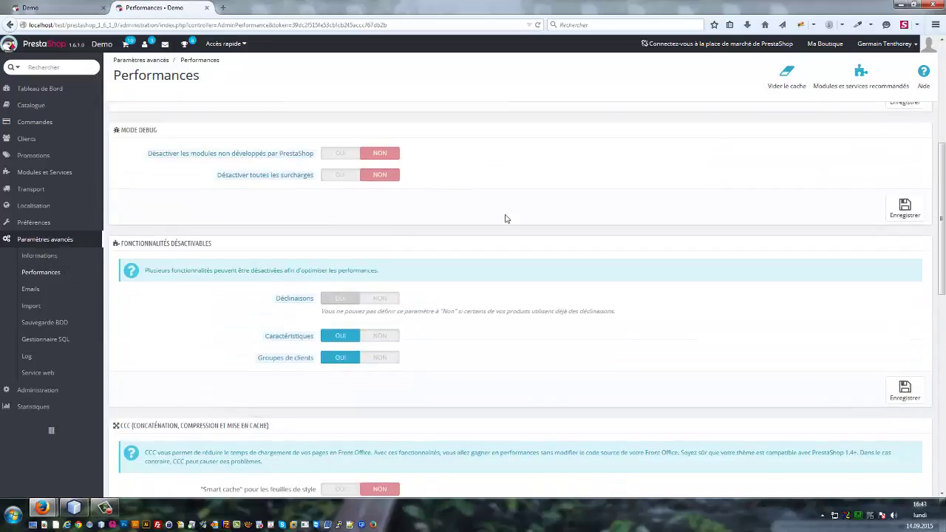
{"action": "scroll", "coordinate": [505, 219], "scroll_direction": "down", "scroll_amount": 4}
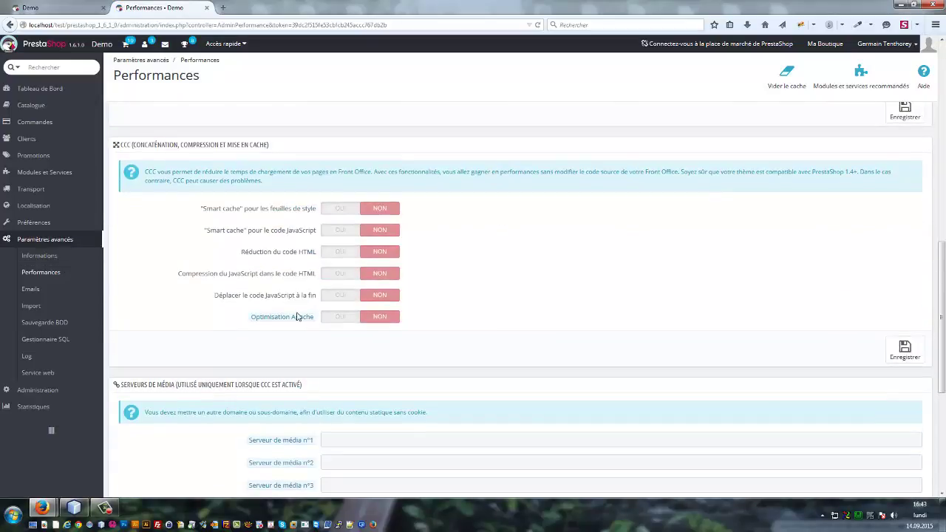
{"action": "mouse_move", "coordinate": [295, 318]}
Step: Switch to NetBeans, open the project's .htaccess file and review its directives down to the FileETag line
{"action": "left_click", "coordinate": [74, 508]}
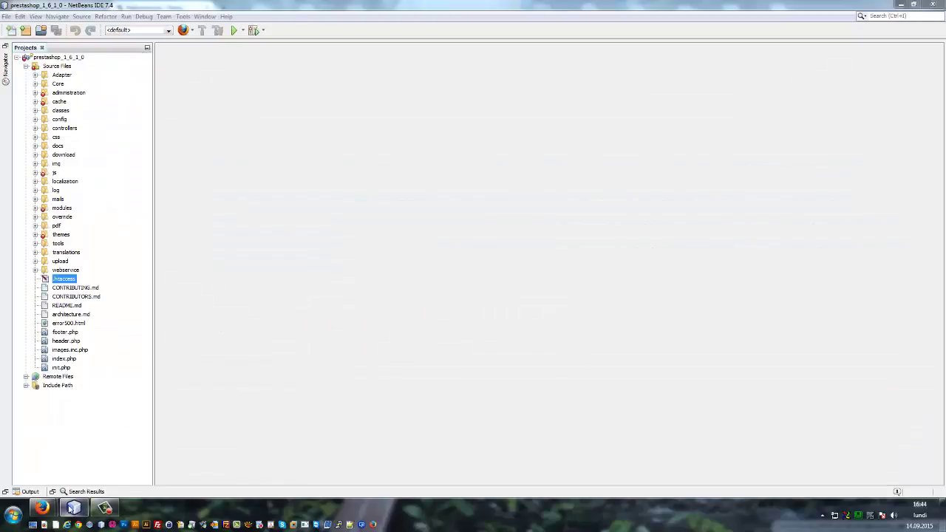
{"action": "double_click", "coordinate": [72, 279]}
{"action": "scroll", "coordinate": [345, 315], "scroll_direction": "down", "scroll_amount": 15}
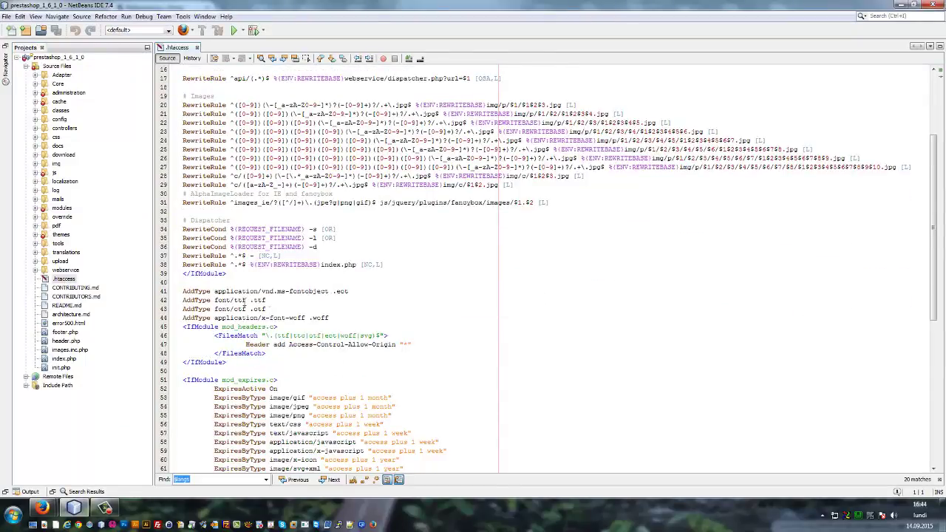
{"action": "left_click_drag", "start_coordinate": [264, 293], "coordinate": [211, 298]}
{"action": "left_click", "coordinate": [259, 293]}
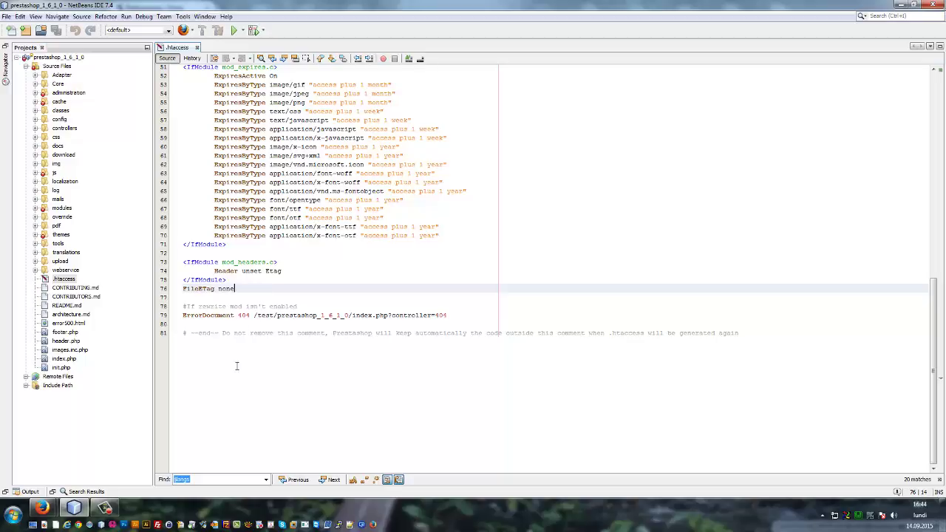
Step: Return to the browser, set Optimisation Apache to OUI in the CCC section and save the settings
{"action": "left_click", "coordinate": [82, 509]}
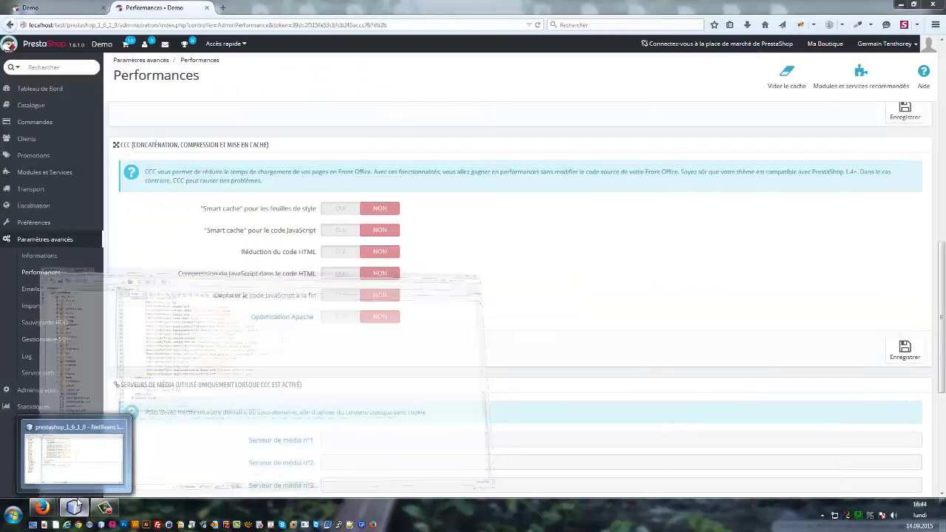
{"action": "left_click", "coordinate": [341, 317]}
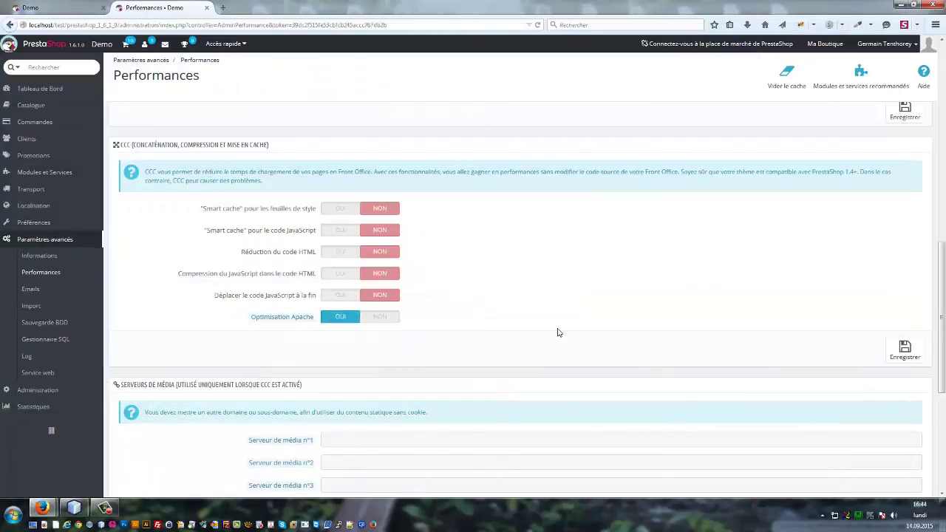
{"action": "left_click", "coordinate": [897, 353]}
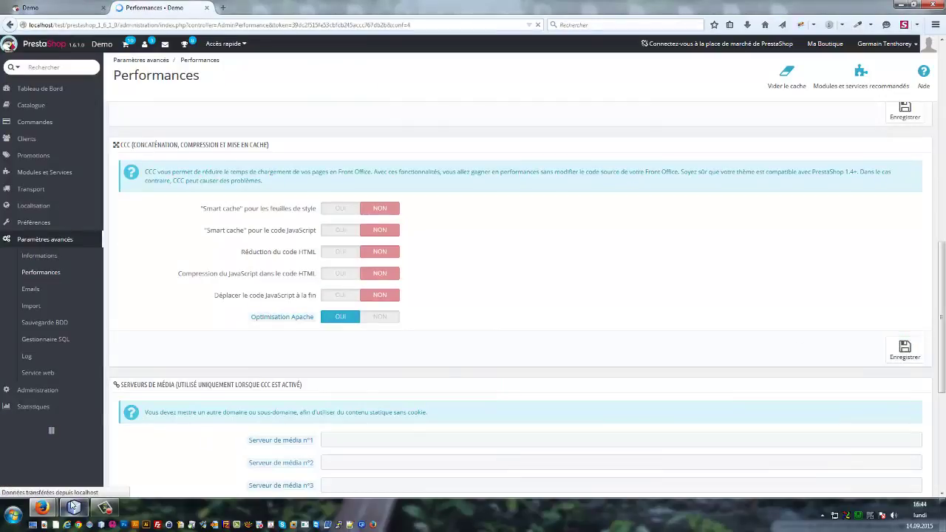
Step: Switch to NetBeans and examine the mod_deflate block with its DEFLATE output filter in the .htaccess file
{"action": "left_click", "coordinate": [73, 507]}
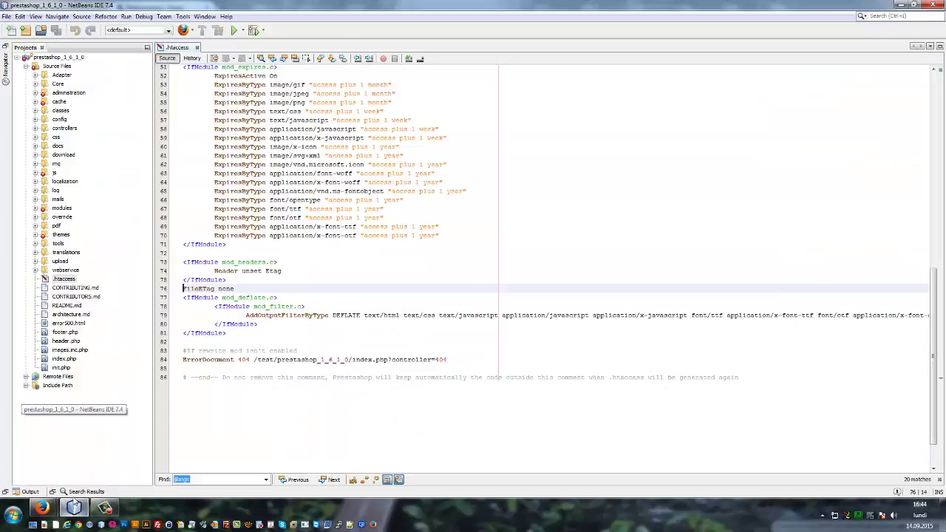
{"action": "left_click_drag", "start_coordinate": [301, 329], "coordinate": [187, 302]}
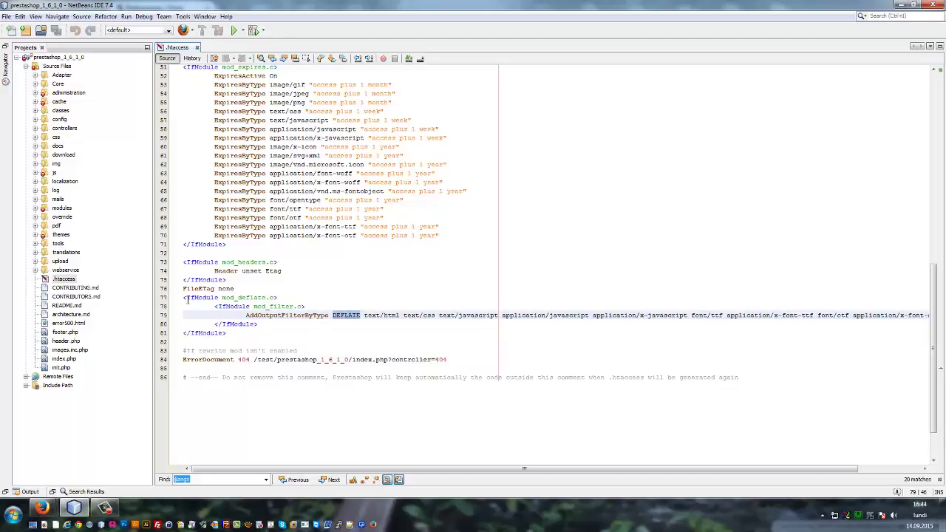
{"action": "left_click_drag", "start_coordinate": [184, 299], "coordinate": [326, 307]}
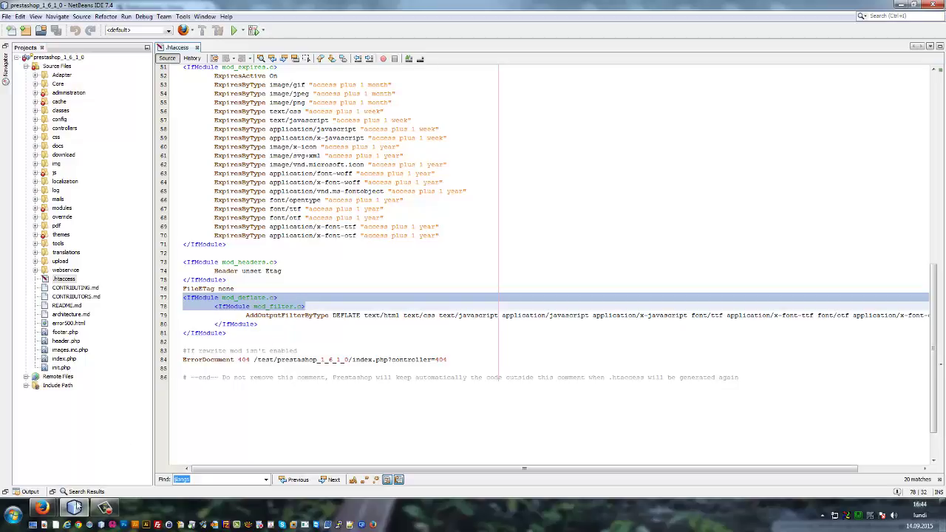
Step: Return to Firefox and load the storefront at localhost/test/prestashop_1_6_1_0/fr/ in a new tab
{"action": "mouse_move", "coordinate": [74, 507]}
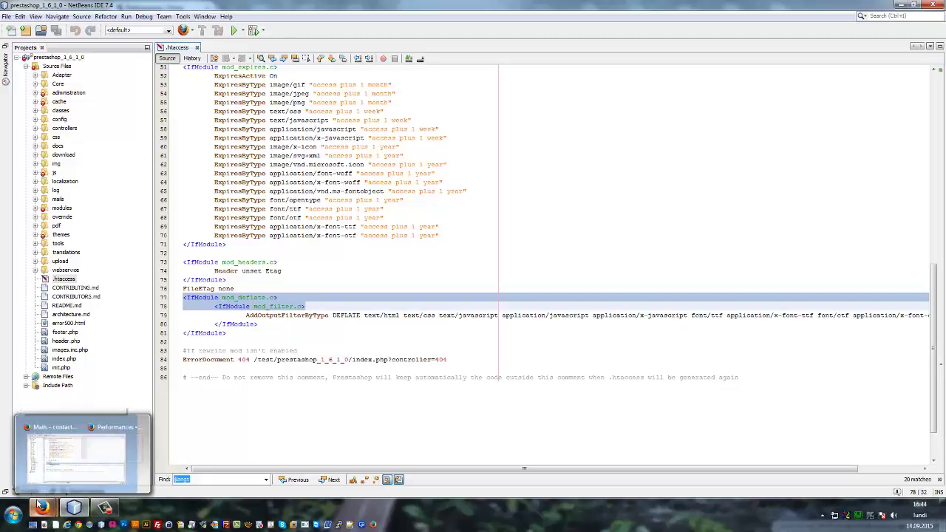
{"action": "mouse_move", "coordinate": [42, 507]}
{"action": "left_click", "coordinate": [196, 463]}
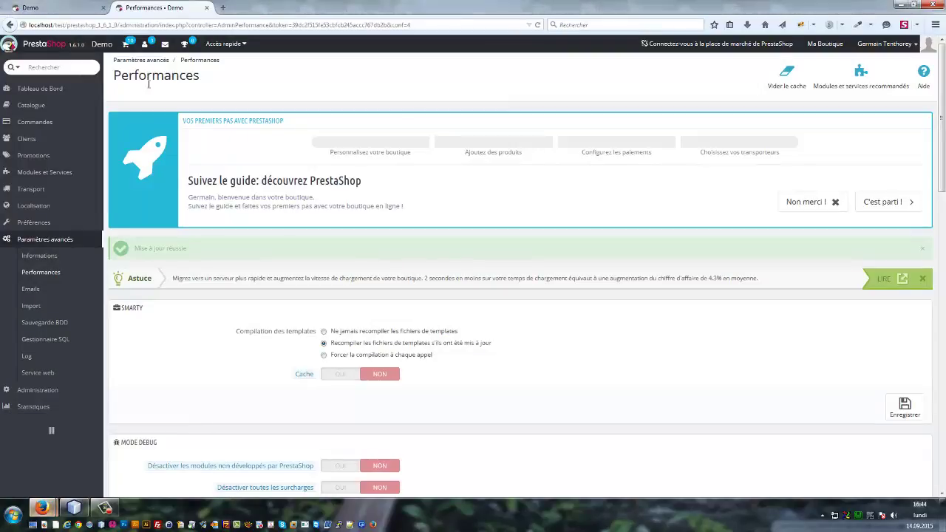
{"action": "left_click", "coordinate": [91, 5]}
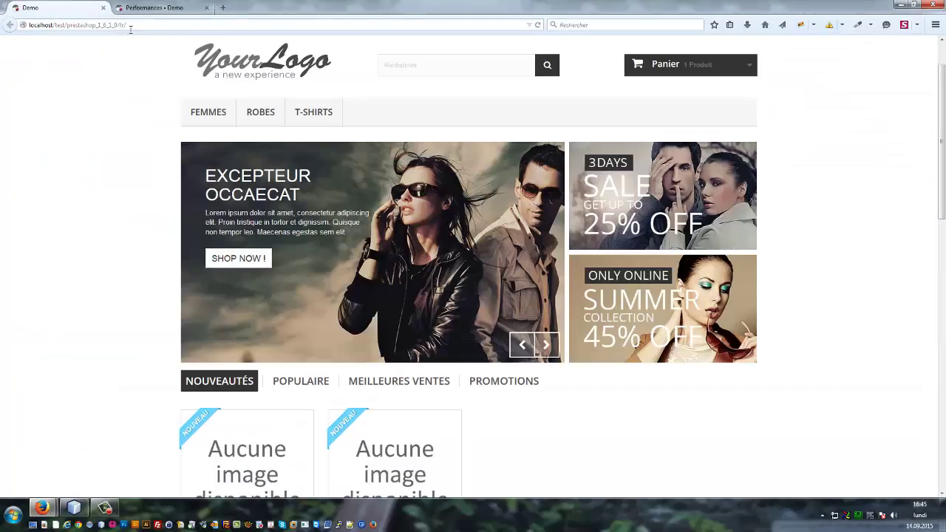
{"action": "left_click", "coordinate": [130, 25]}
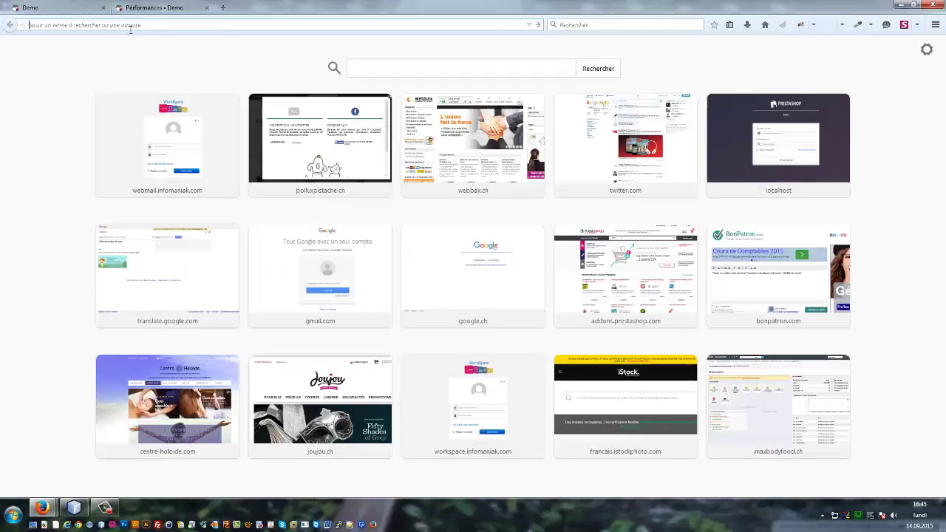
{"action": "type", "text": "localhost/test/prestashop_1_6_1_0/fr/"}
{"action": "key", "text": "Return"}
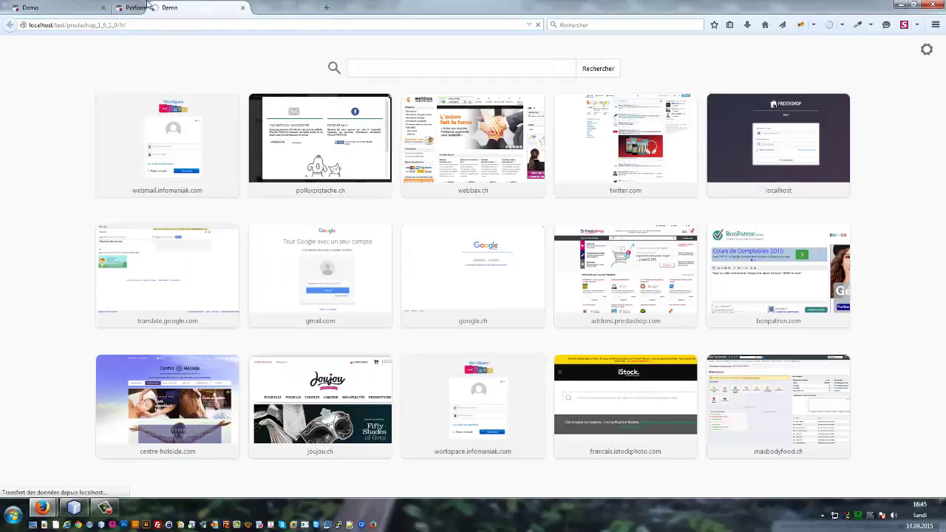
Step: Place the new storefront tab beside the older one and compare the page request's weight between both tabs in Firebug
{"action": "left_click_drag", "start_coordinate": [146, 3], "coordinate": [140, 6]}
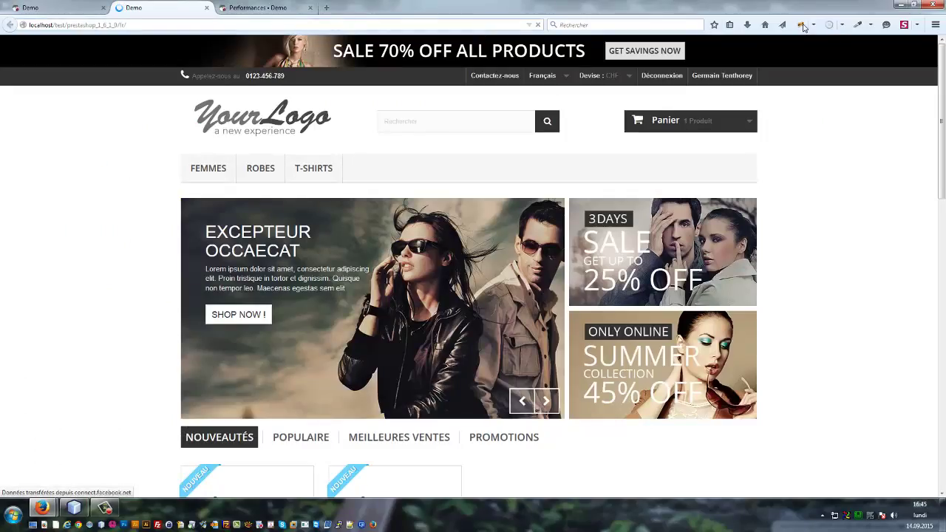
{"action": "left_click", "coordinate": [802, 25]}
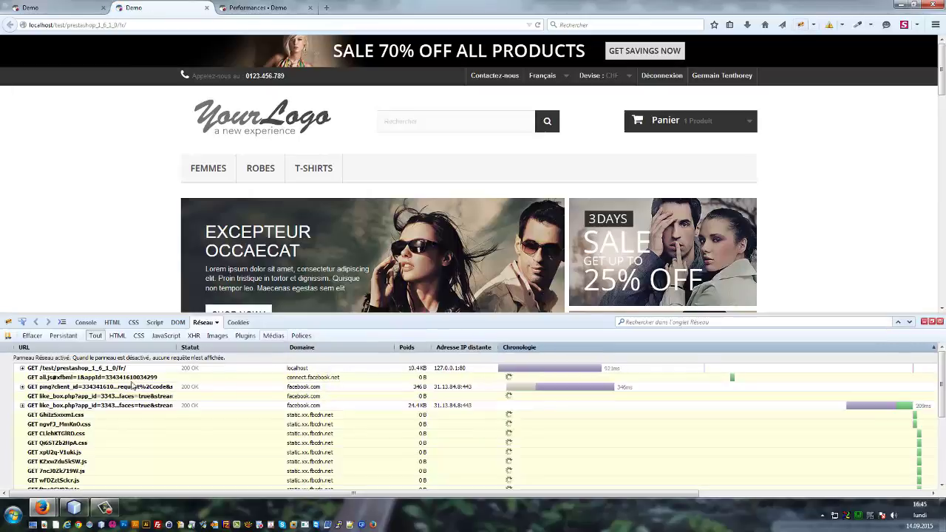
{"action": "left_click", "coordinate": [23, 370]}
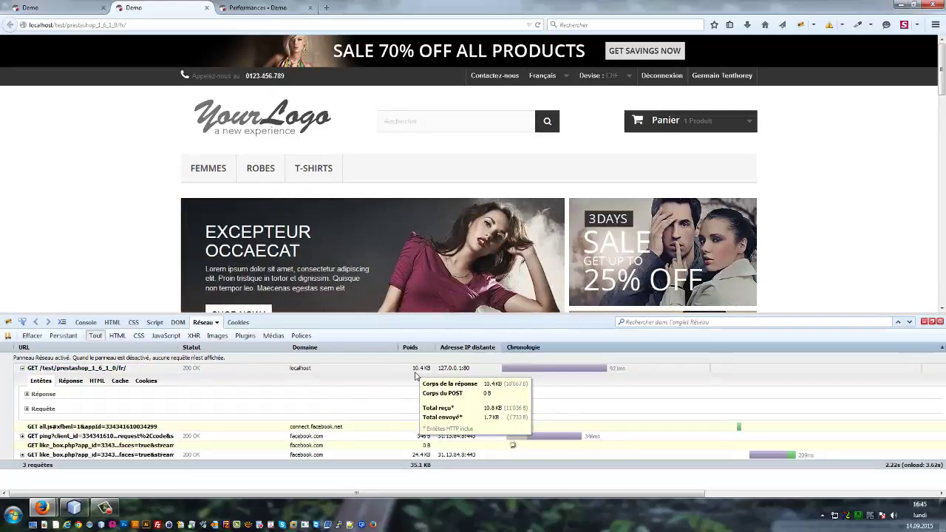
{"action": "left_click", "coordinate": [94, 6]}
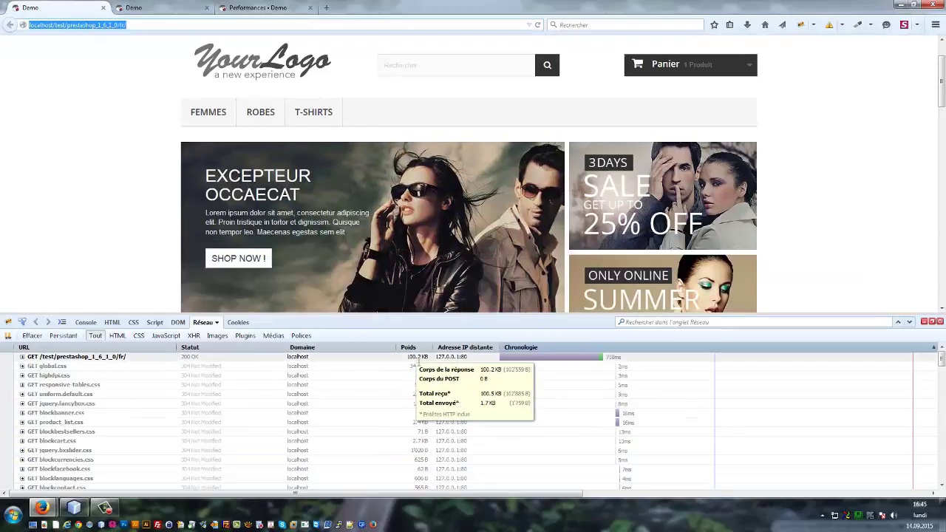
{"action": "left_click", "coordinate": [176, 8]}
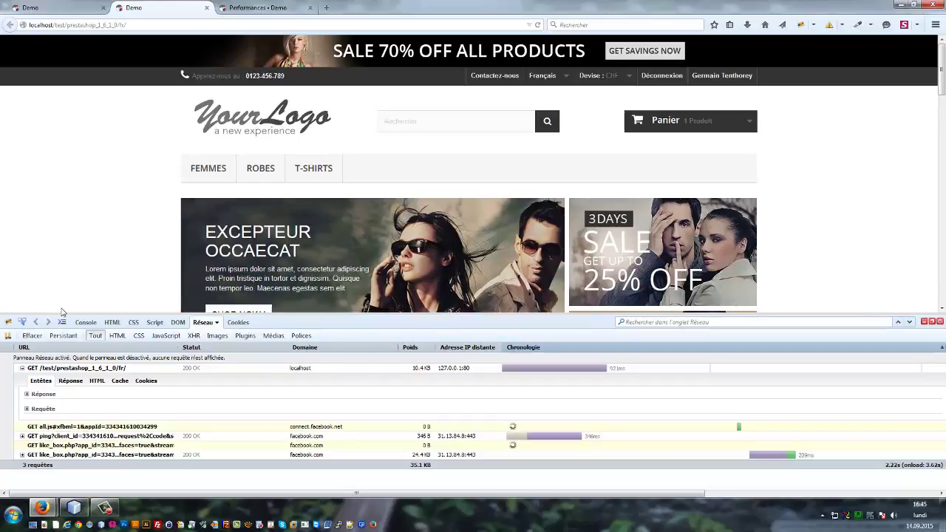
Step: Compare the page request's response headers in both storefront tabs, checking the Content-Encoding value in the new one
{"action": "left_click", "coordinate": [28, 395]}
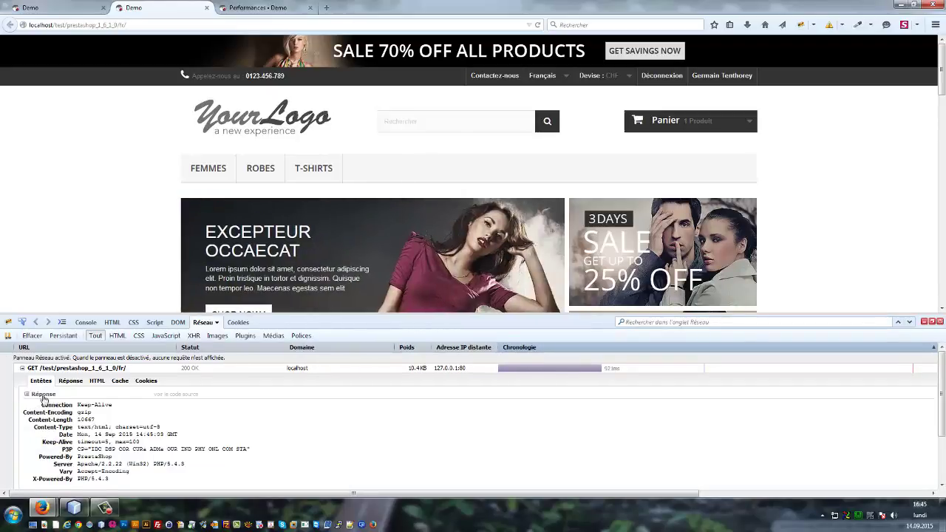
{"action": "scroll", "coordinate": [44, 395], "scroll_direction": "down", "scroll_amount": 1}
{"action": "scroll", "coordinate": [46, 395], "scroll_direction": "up", "scroll_amount": 1}
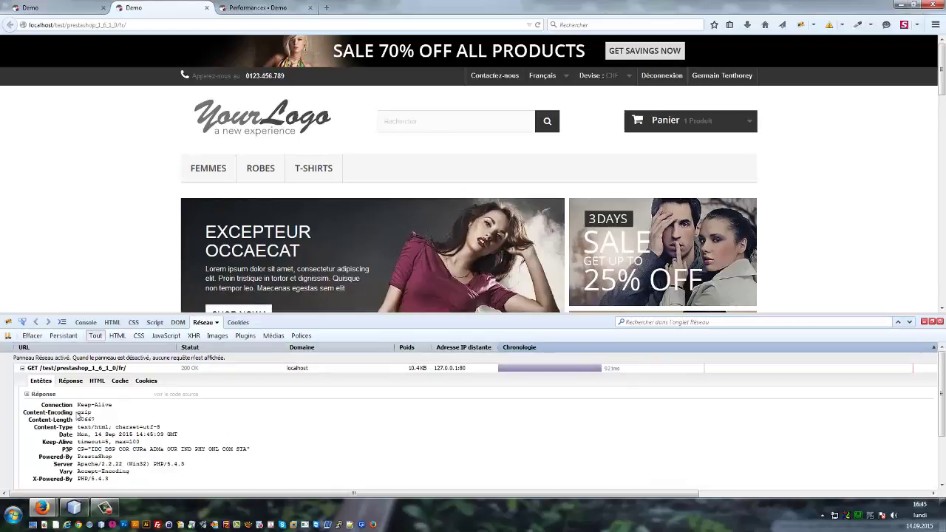
{"action": "double_click", "coordinate": [84, 412]}
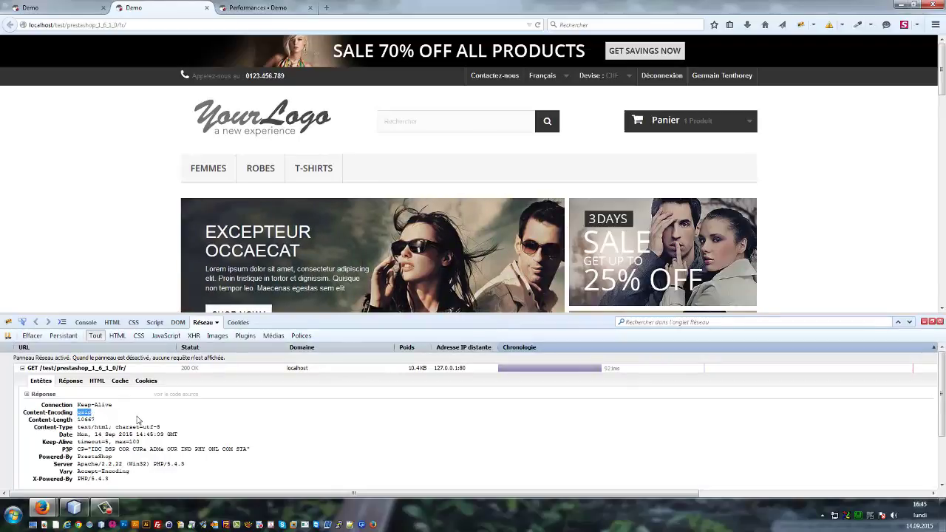
{"action": "key", "text": "ctrl+Page_Up"}
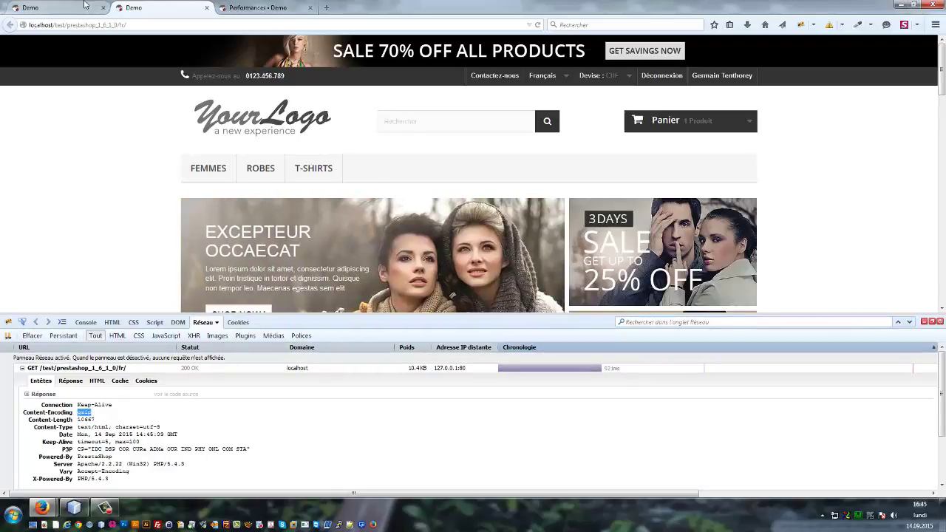
{"action": "left_click", "coordinate": [74, 356]}
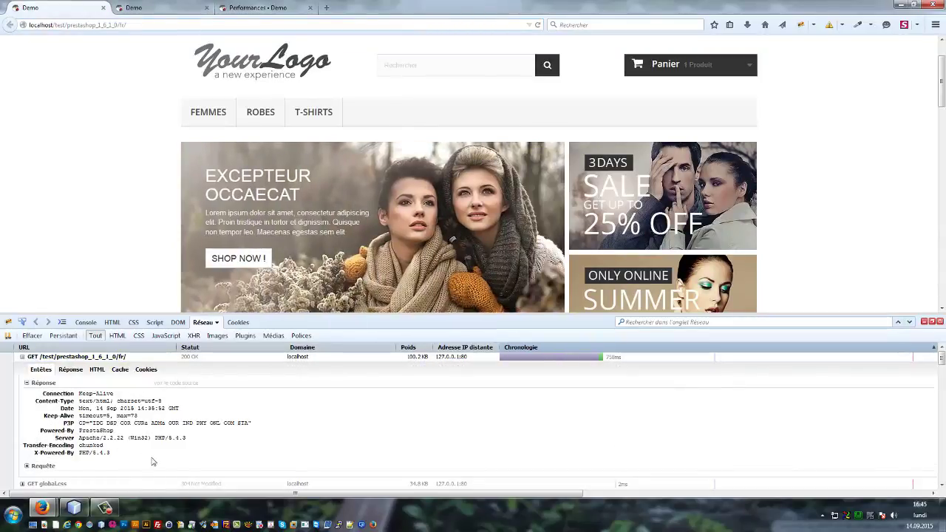
{"action": "left_click", "coordinate": [142, 6]}
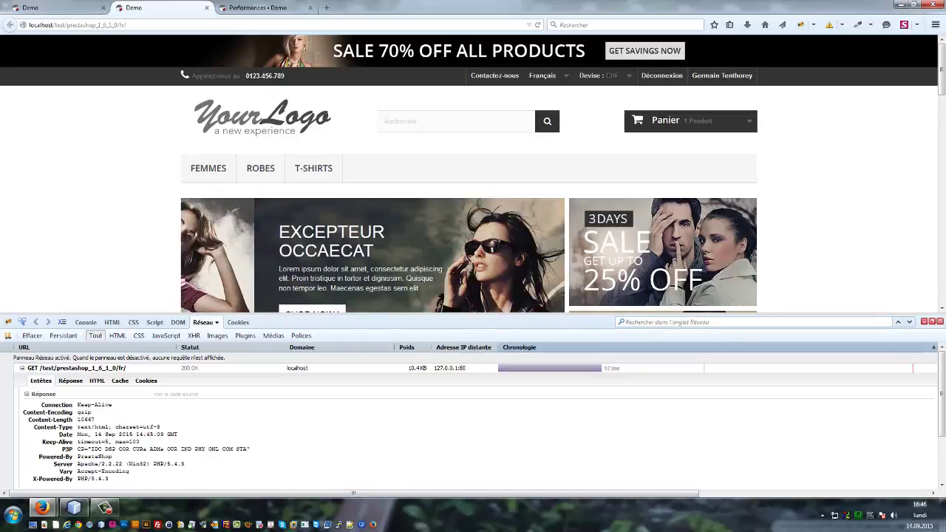
Step: Switch to WampServer and open its php.ini file in Notepad, placing the window over the storefront
{"action": "left_click", "coordinate": [857, 516]}
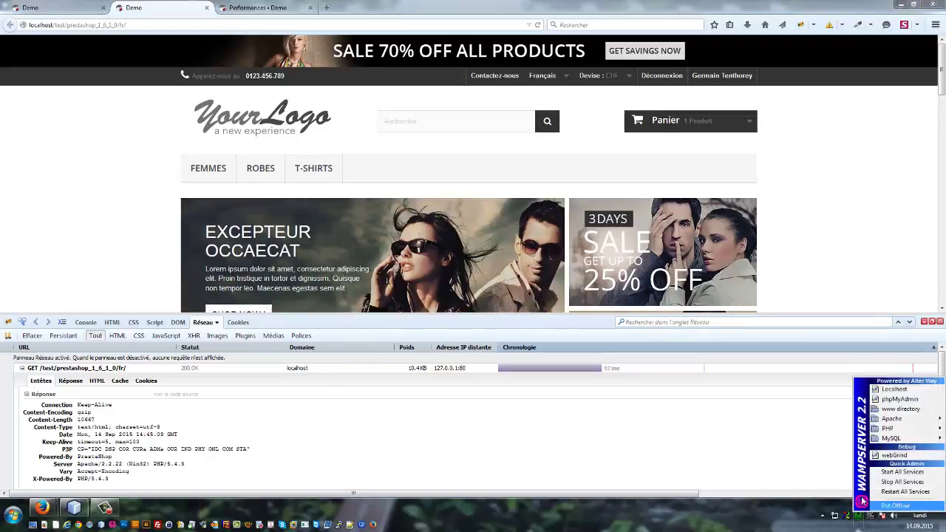
{"action": "mouse_move", "coordinate": [890, 421]}
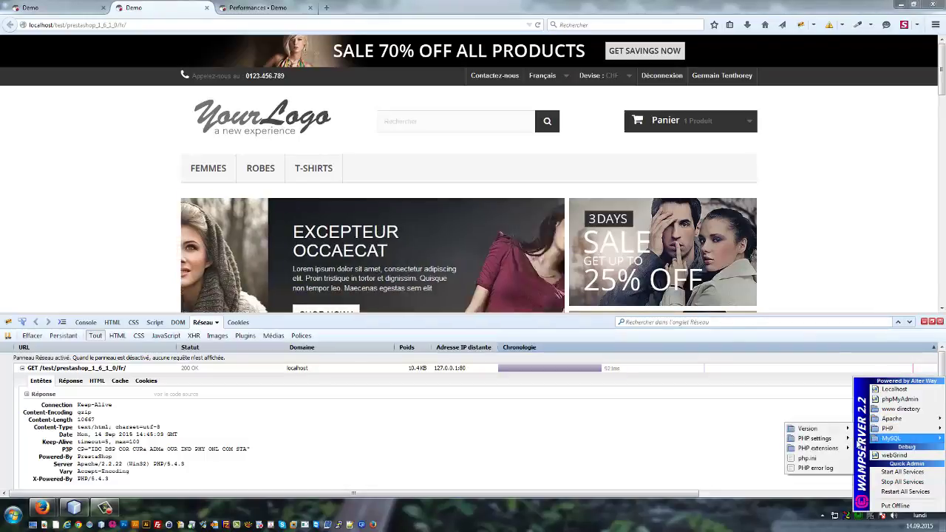
{"action": "left_click", "coordinate": [823, 459]}
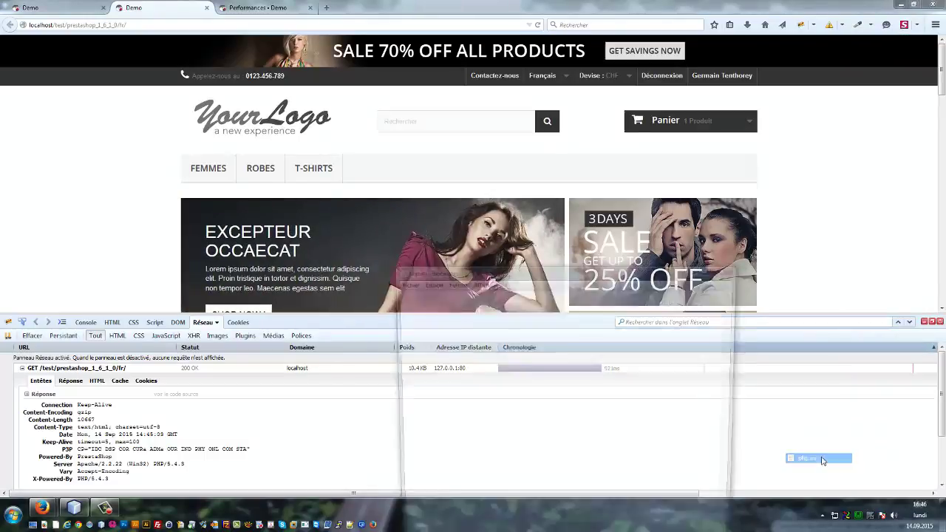
{"action": "left_click_drag", "start_coordinate": [578, 185], "coordinate": [605, 89]}
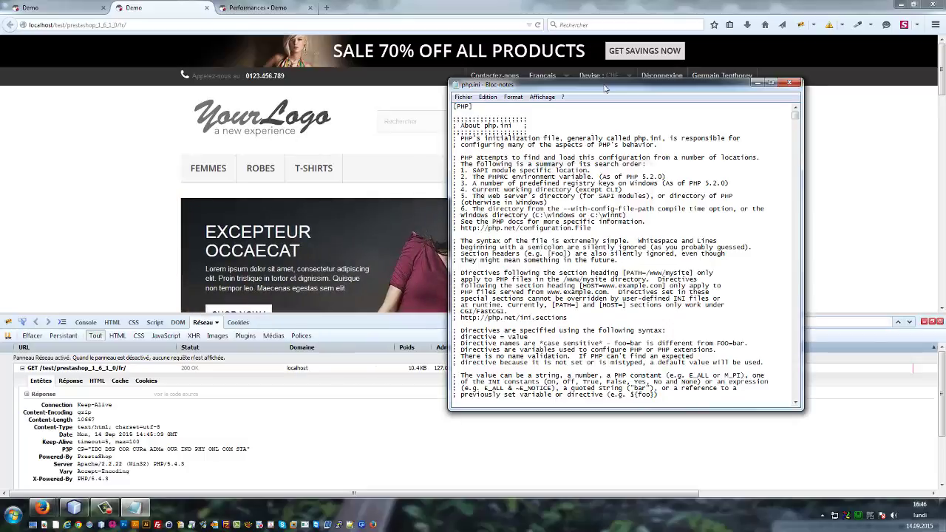
Step: Search php.ini for "deflate", then close the file
{"action": "key", "text": "ctrl+f"}
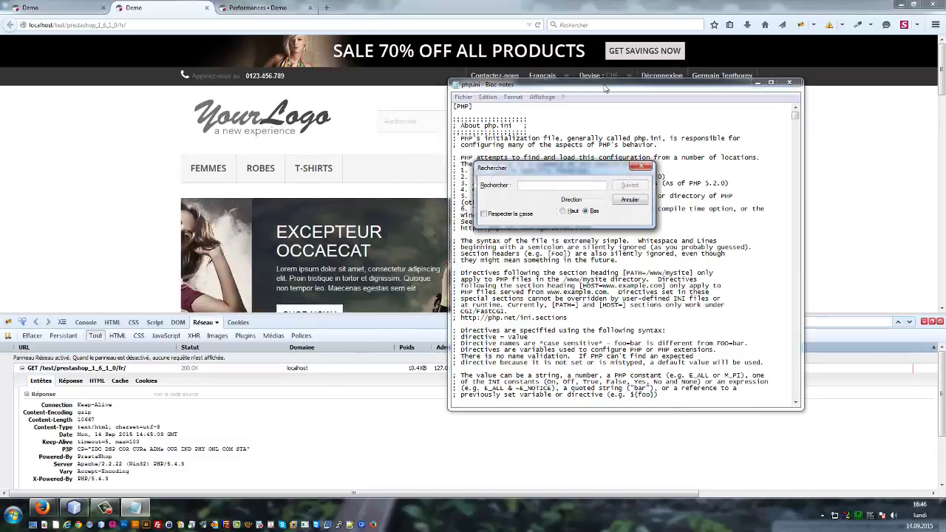
{"action": "type", "text": "def"}
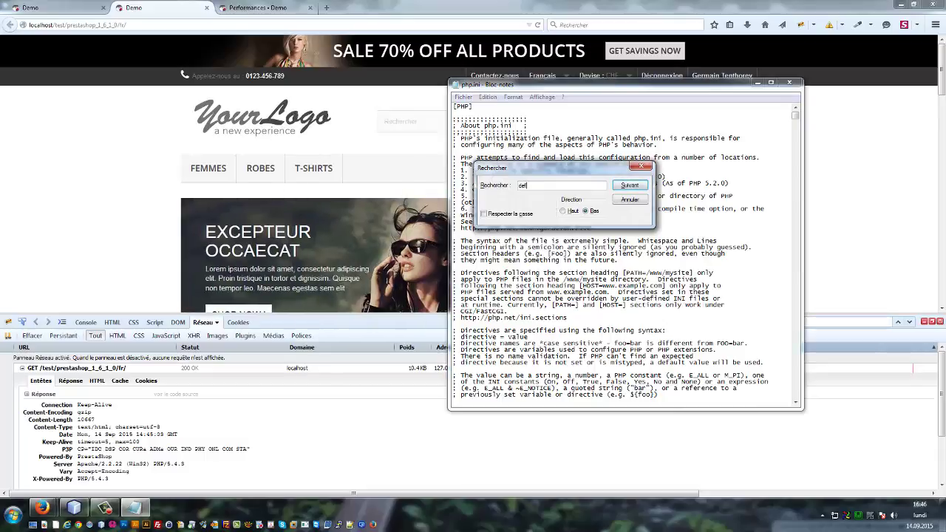
{"action": "type", "text": "late"}
{"action": "key", "text": "Return"}
{"action": "key", "text": "Return"}
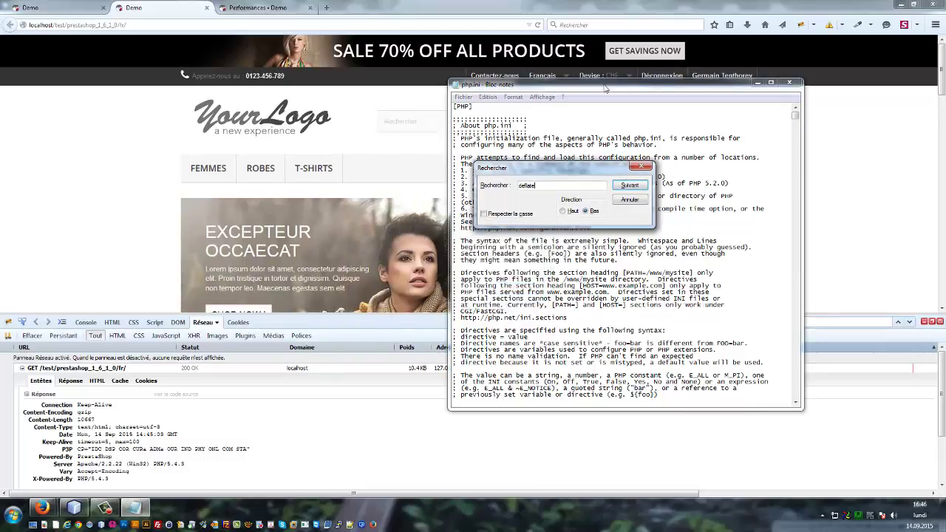
{"action": "left_click", "coordinate": [571, 211]}
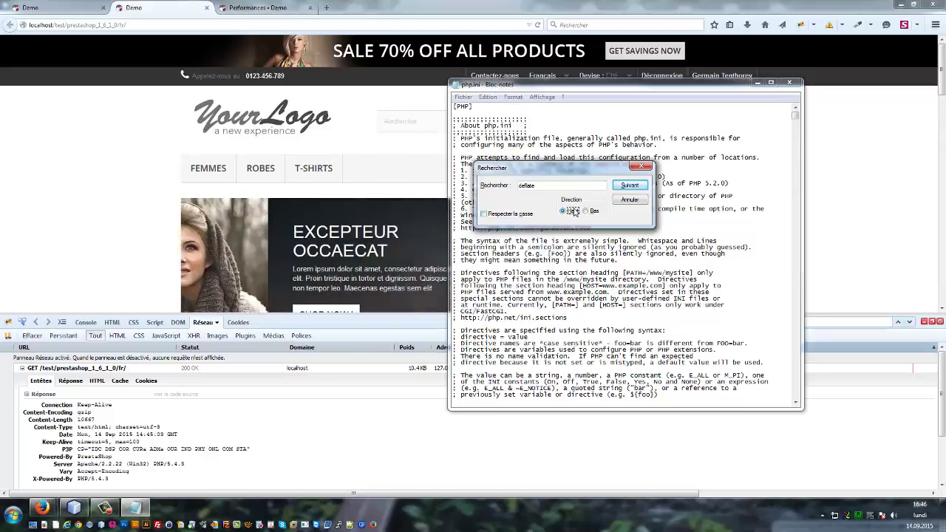
{"action": "left_click", "coordinate": [644, 167]}
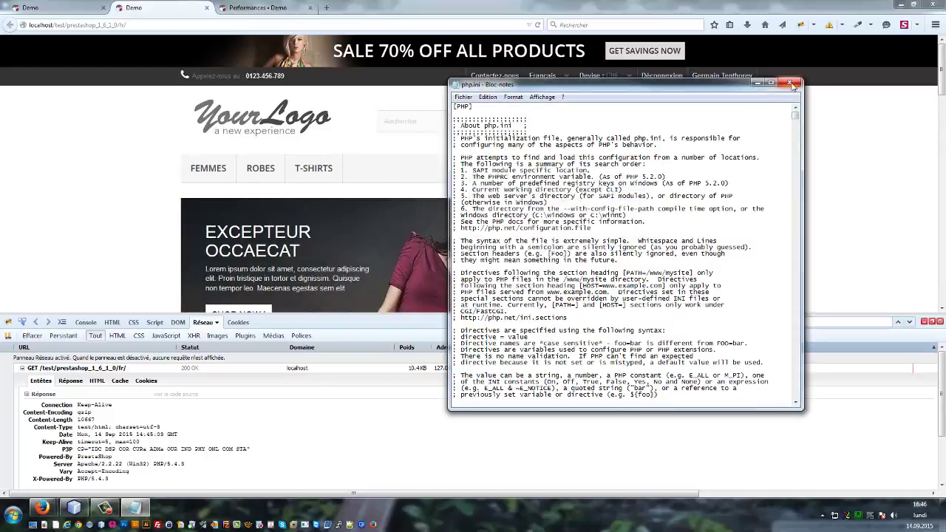
{"action": "left_click", "coordinate": [789, 82]}
Step: Switch to WampServer and open Apache's httpd.conf file in Notepad
{"action": "left_click", "coordinate": [858, 516]}
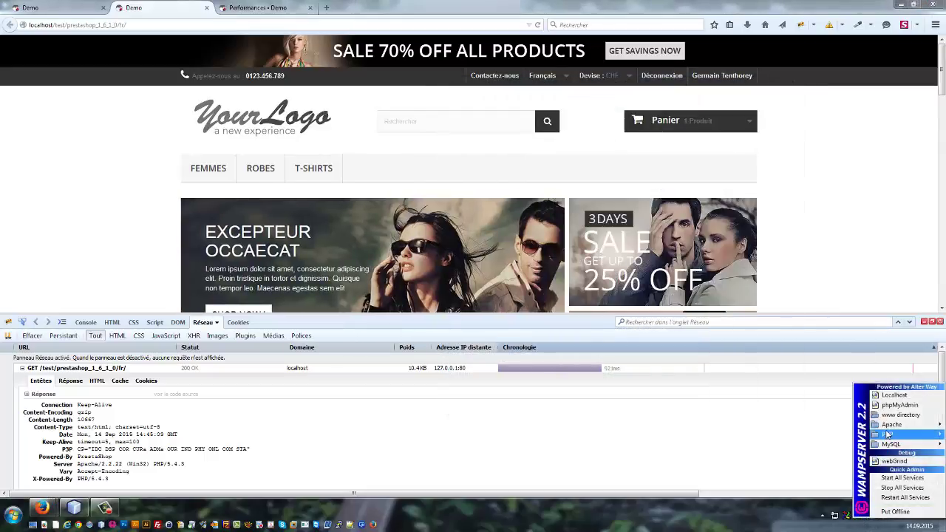
{"action": "mouse_move", "coordinate": [887, 433]}
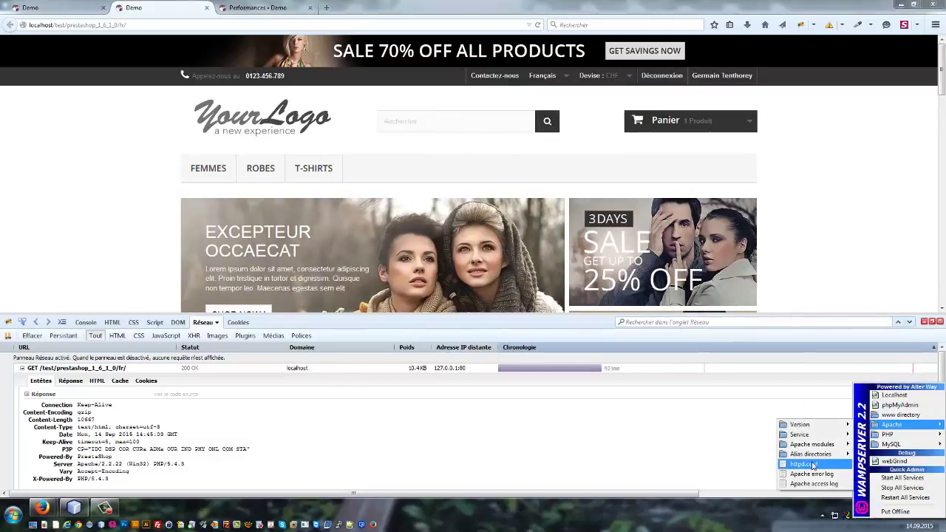
{"action": "left_click", "coordinate": [804, 465]}
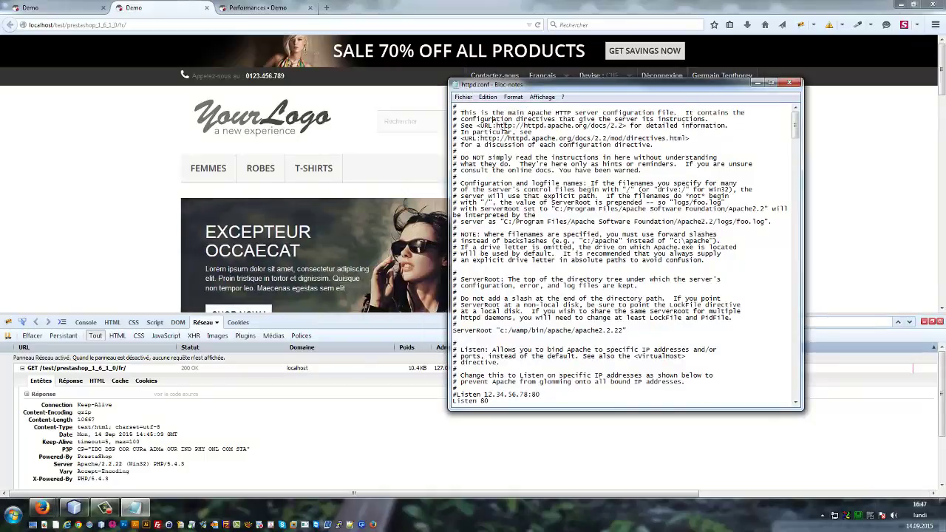
Step: Search httpd.conf for "deflate" and highlight the whole LoadModule deflate_module line
{"action": "key", "text": "ctrl+f"}
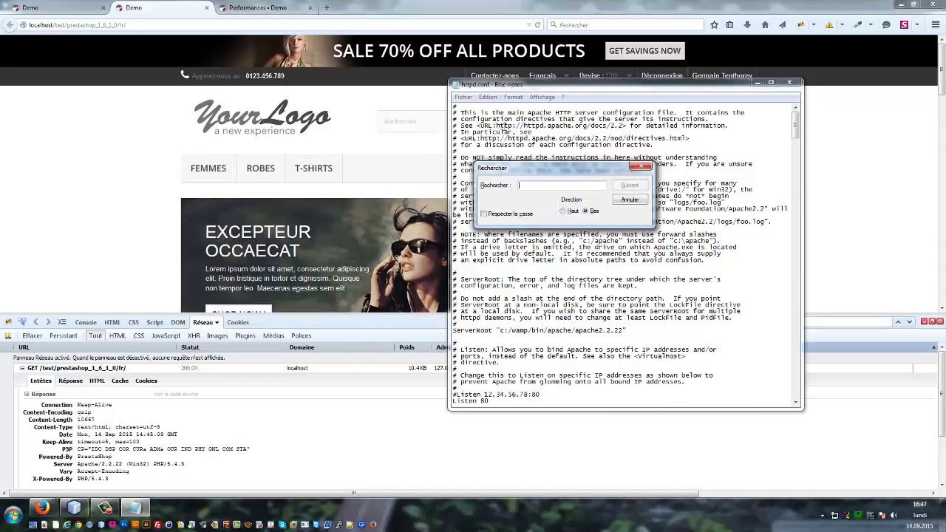
{"action": "type", "text": "deflate"}
{"action": "key", "text": "Return"}
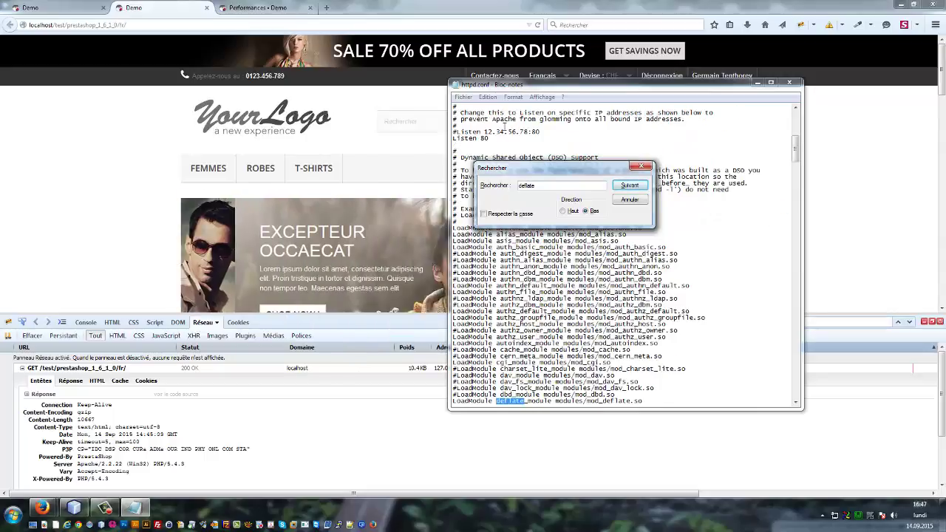
{"action": "key", "text": "Escape"}
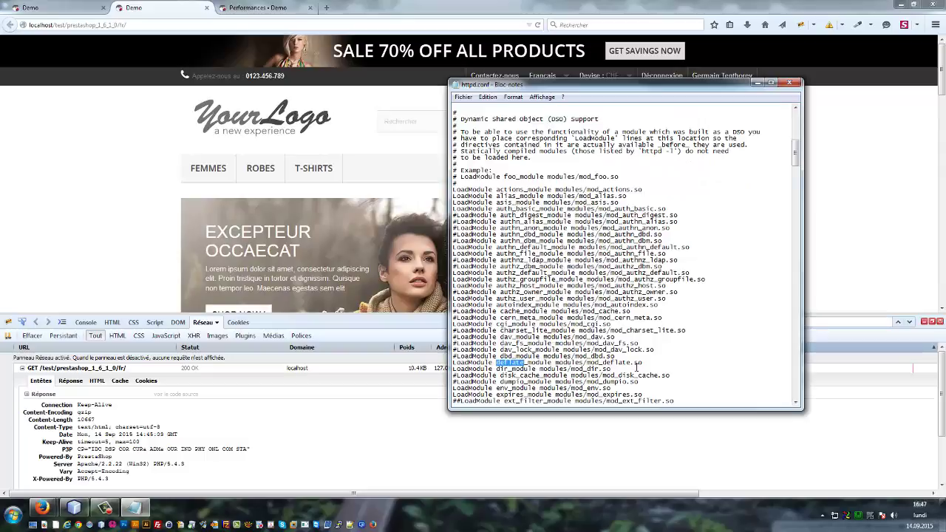
{"action": "left_click_drag", "start_coordinate": [642, 363], "coordinate": [431, 368]}
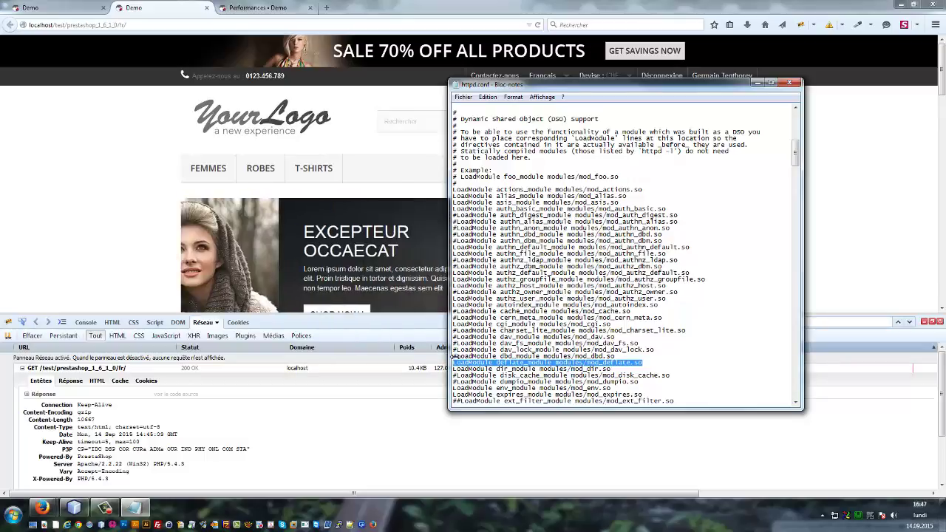
{"action": "left_click", "coordinate": [641, 361]}
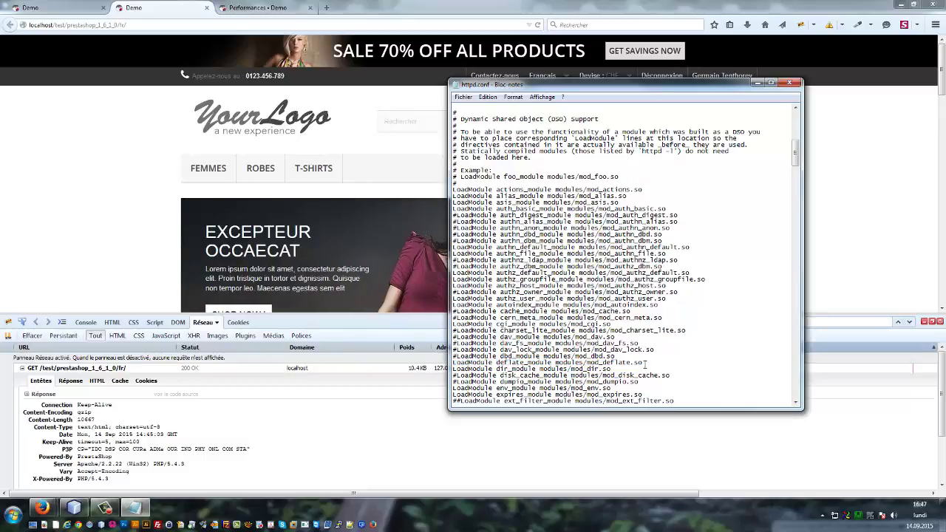
Step: Search httpd.conf for "header", first downwards and then upwards
{"action": "key", "text": "ctrl+f"}
{"action": "type", "text": "header"}
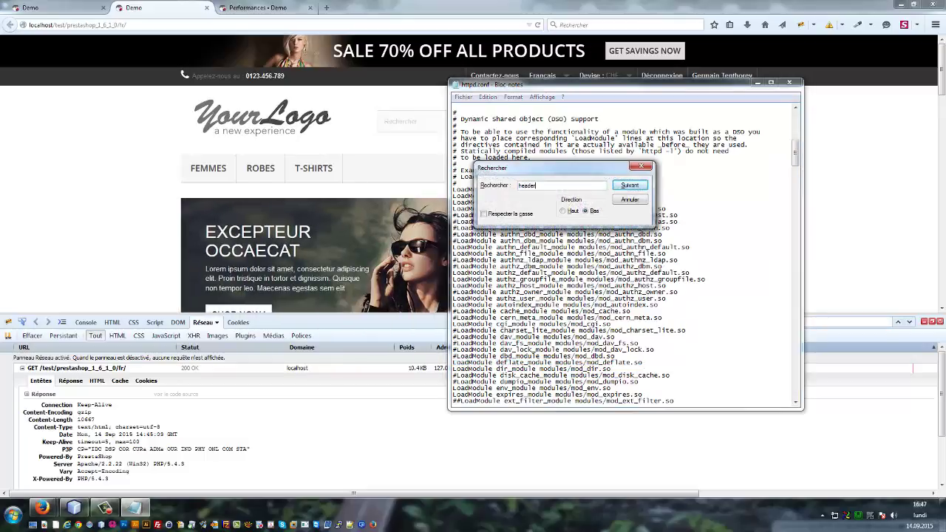
{"action": "key", "text": "Return"}
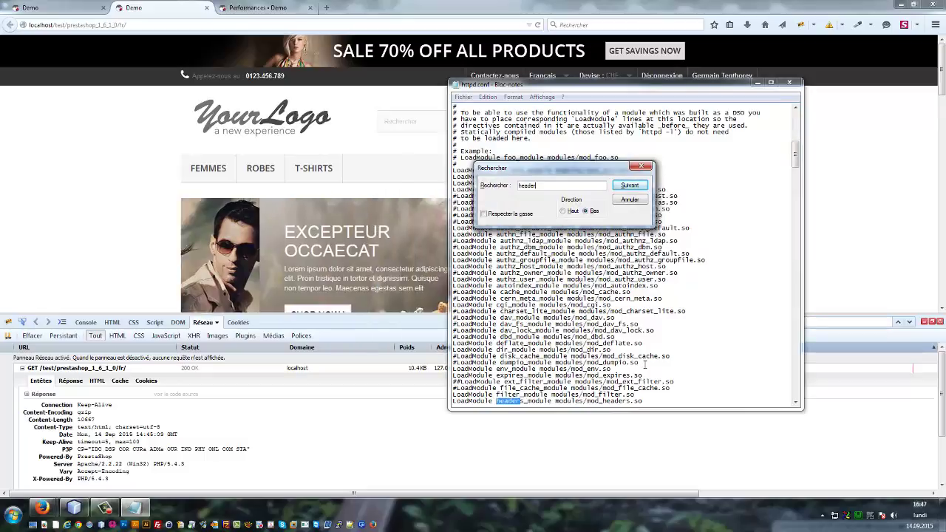
{"action": "key", "text": "Return"}
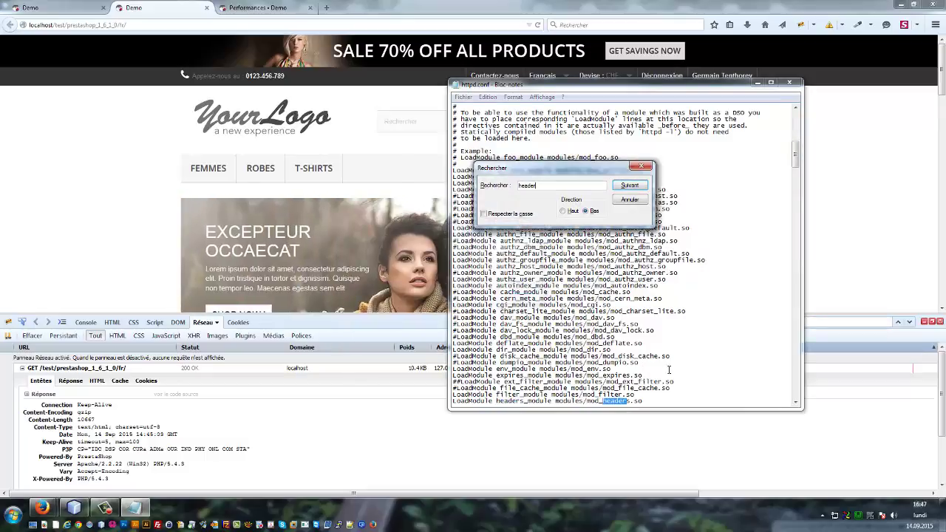
{"action": "left_click", "coordinate": [564, 211]}
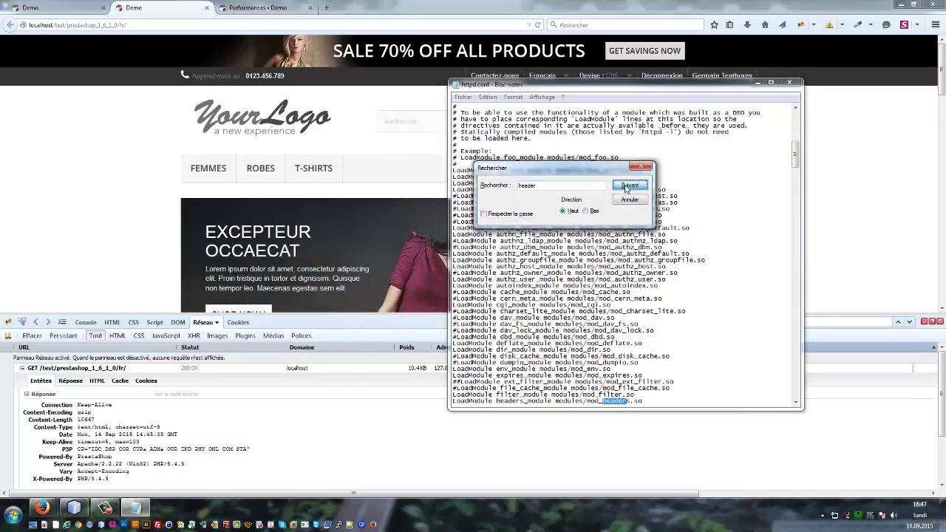
{"action": "left_click", "coordinate": [627, 186]}
{"action": "left_click", "coordinate": [627, 186]}
{"action": "key", "text": "Return"}
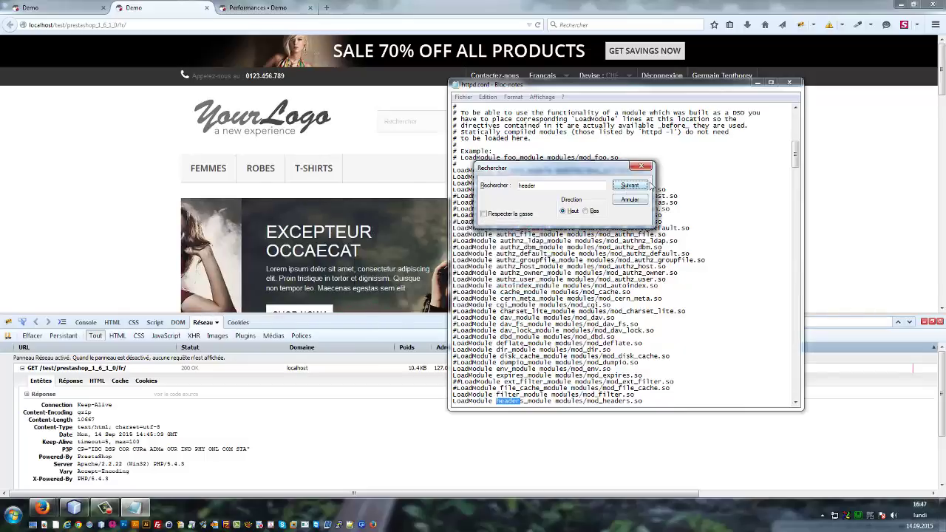
Step: Highlight the LoadModule headers_module line, close the search and move the httpd.conf window aside
{"action": "left_click", "coordinate": [602, 187]}
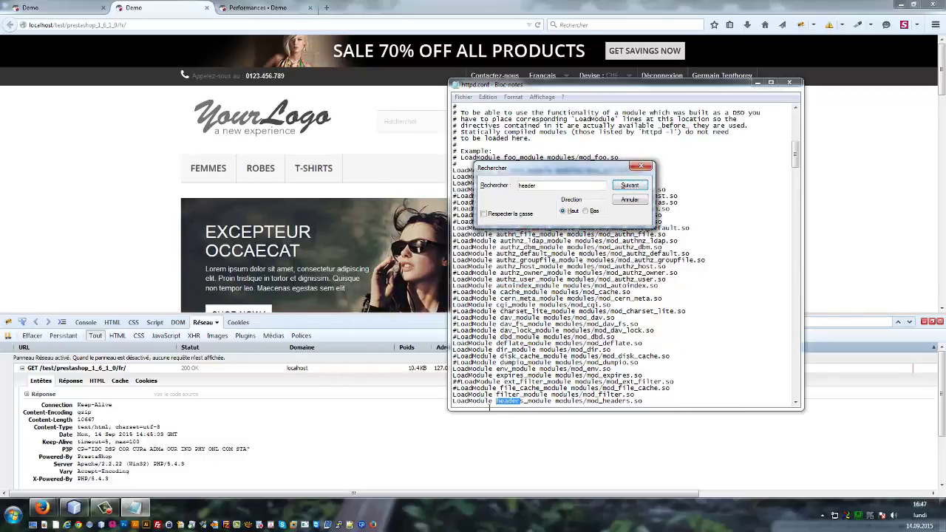
{"action": "left_click", "coordinate": [532, 402]}
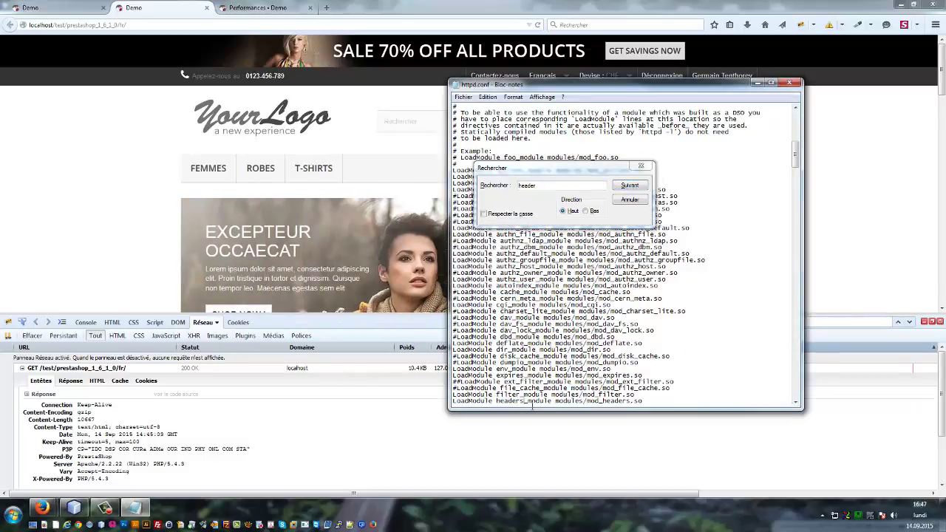
{"action": "left_click_drag", "start_coordinate": [653, 403], "coordinate": [452, 402]}
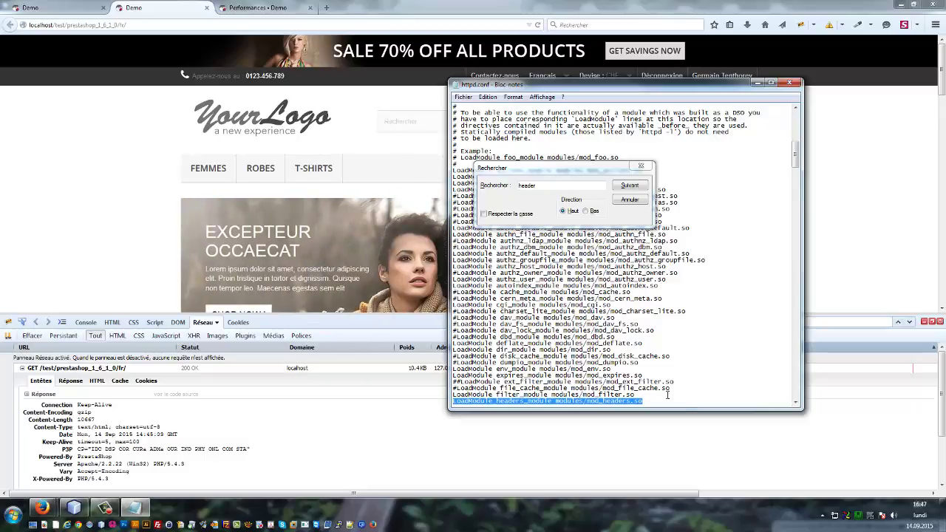
{"action": "left_click", "coordinate": [649, 167]}
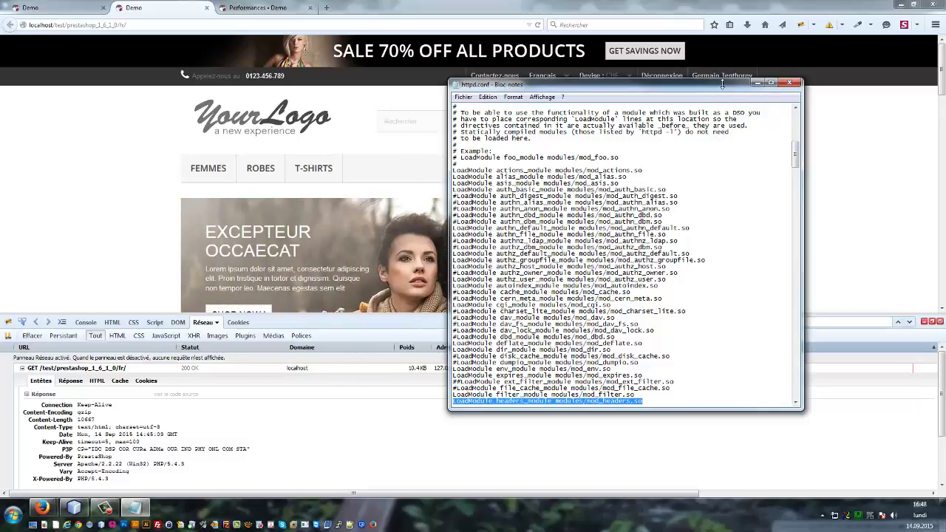
{"action": "left_click_drag", "start_coordinate": [716, 85], "coordinate": [789, 64]}
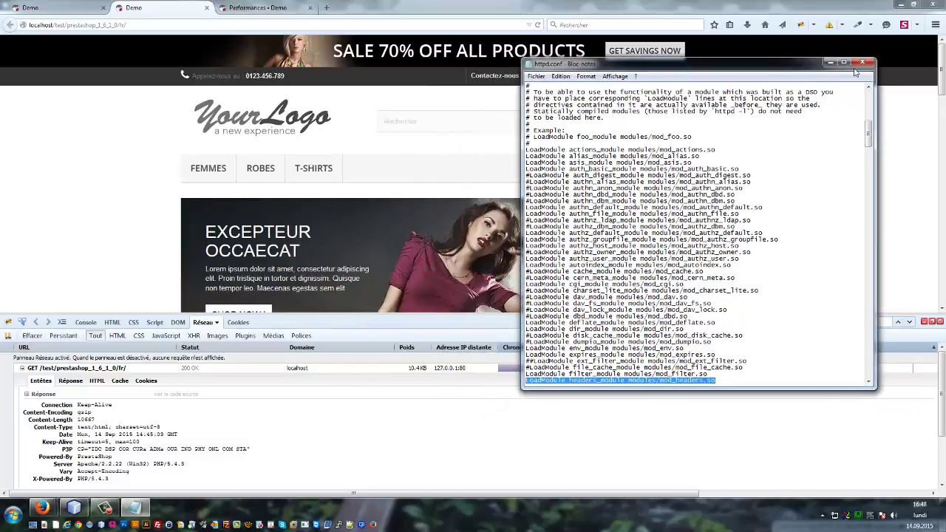